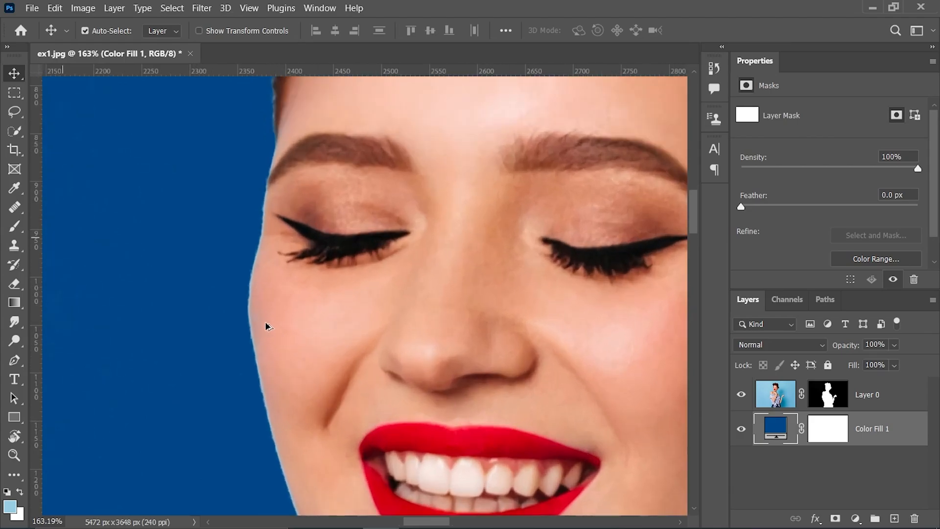
Remove the mask from Layer 0 without applying it and delete the Color Fill 1 layer
scroll(248, 195, down, 5)
drag(360, 382, 367, 336)
scroll(573, 353, down, 10)
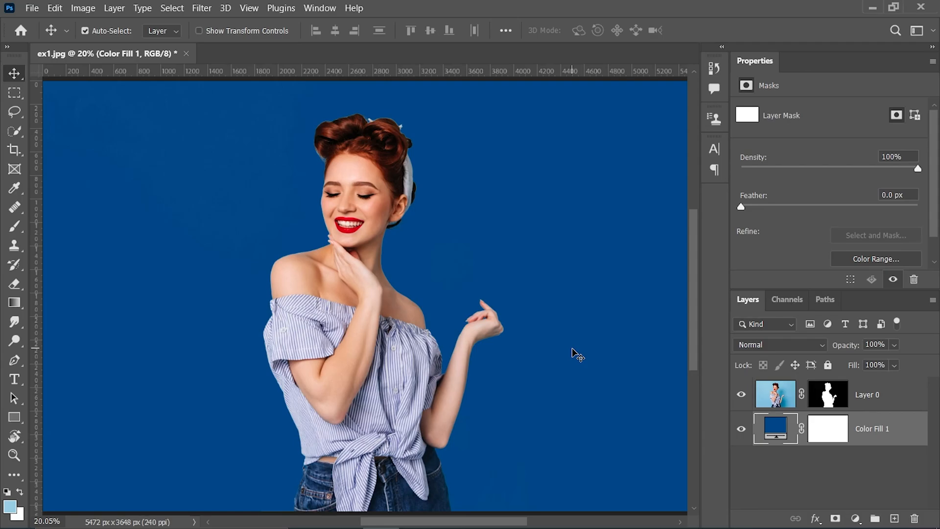
drag(825, 394, 914, 518)
click(563, 216)
drag(903, 432, 912, 516)
scroll(385, 251, down, 1)
scroll(384, 251, up, 1)
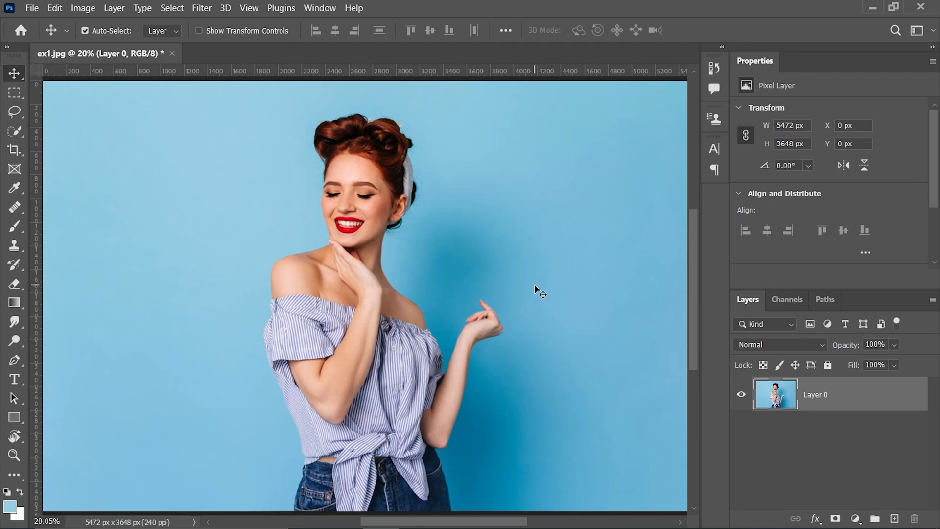
Start a Color Range selection with Fuzziness 0 and sample the light blue background beside the woman
click(172, 8)
click(206, 143)
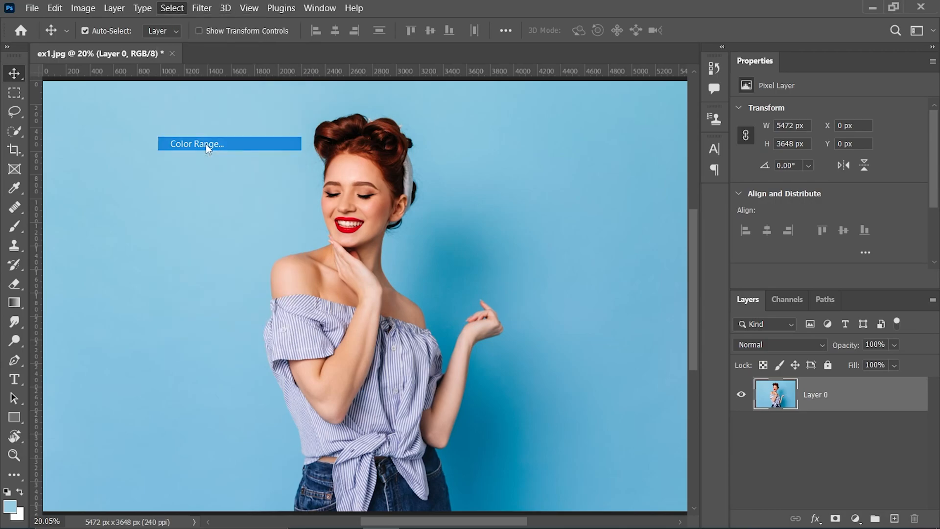
drag(379, 145, 355, 145)
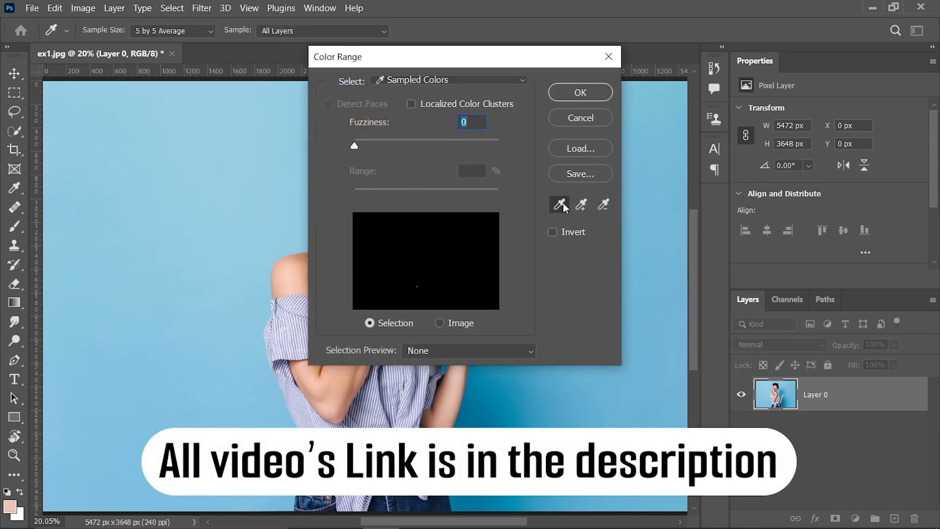
click(172, 193)
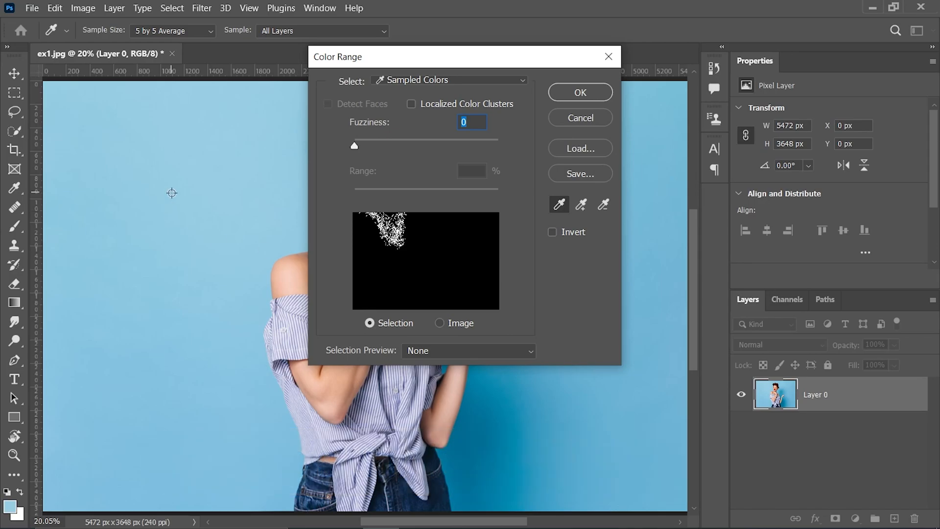
Add the remaining background shades, including the darker shadow by the raised hand, to the Color Range sample and set Fuzziness to 26
click(582, 205)
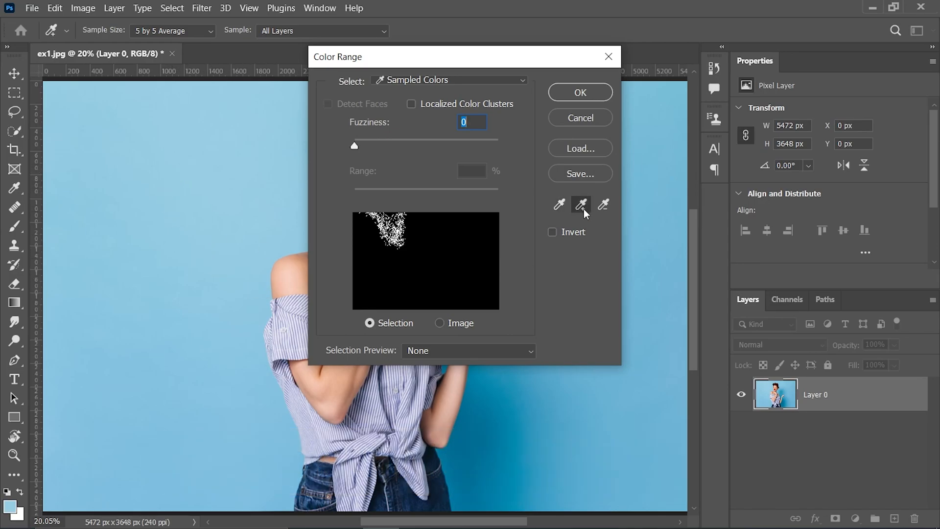
mouse_move(545, 470)
mouse_down()
mouse_move(622, 430)
mouse_move(613, 110)
mouse_up()
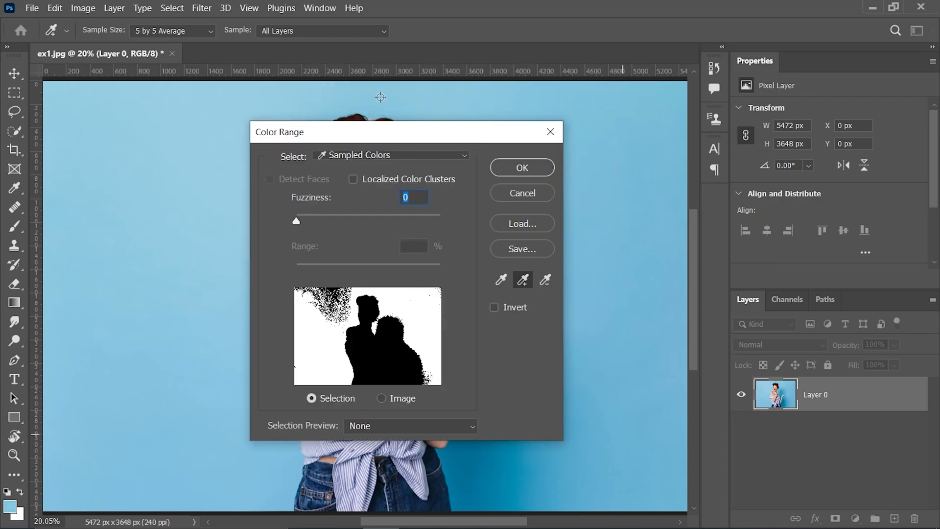
drag(388, 97, 160, 254)
drag(464, 134, 286, 139)
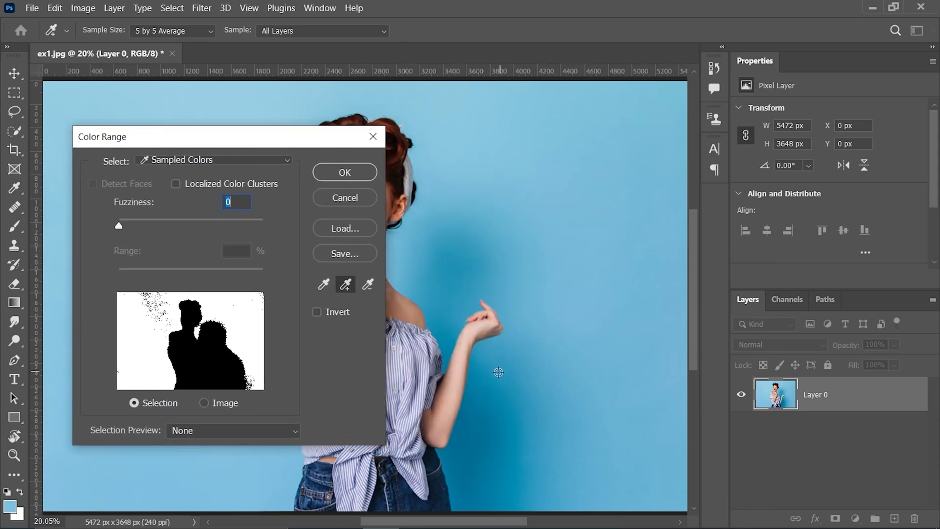
scroll(495, 362, down, 2)
click(488, 338)
click(473, 235)
click(474, 405)
drag(281, 141, 623, 218)
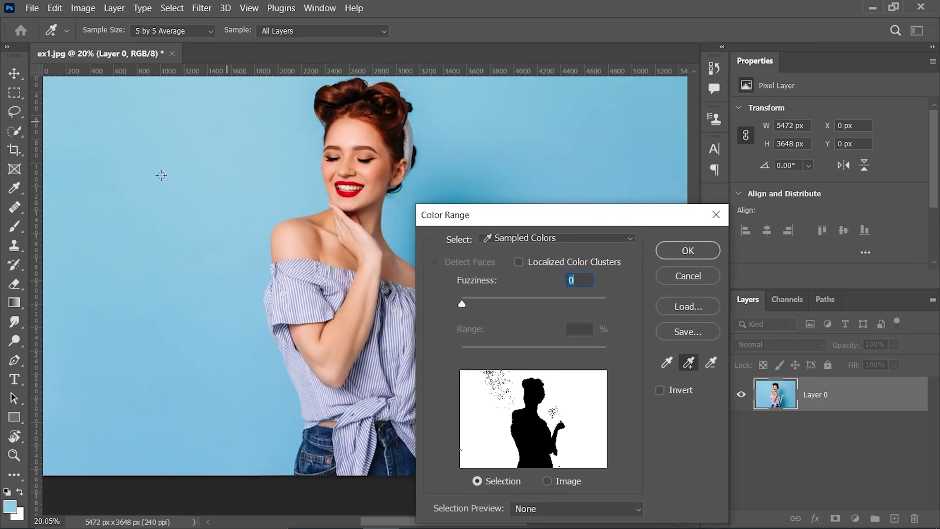
drag(500, 216, 360, 122)
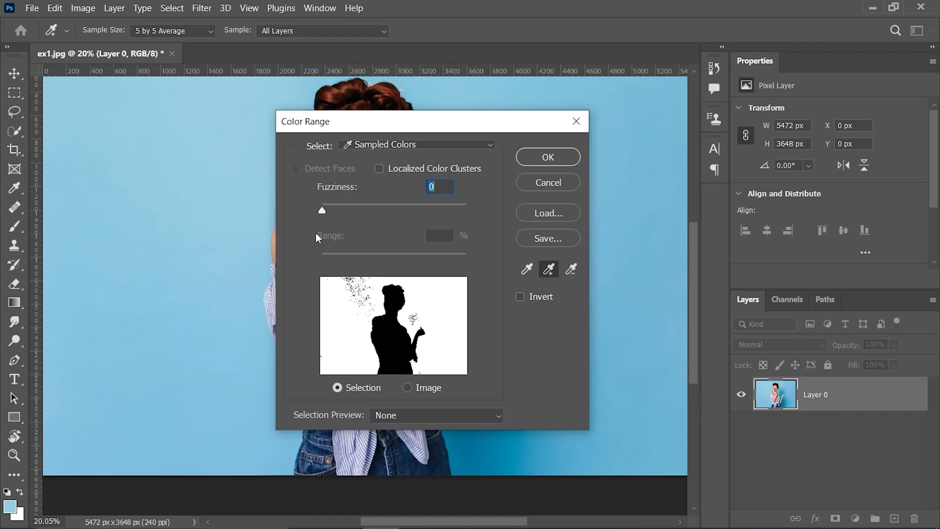
drag(322, 210, 340, 208)
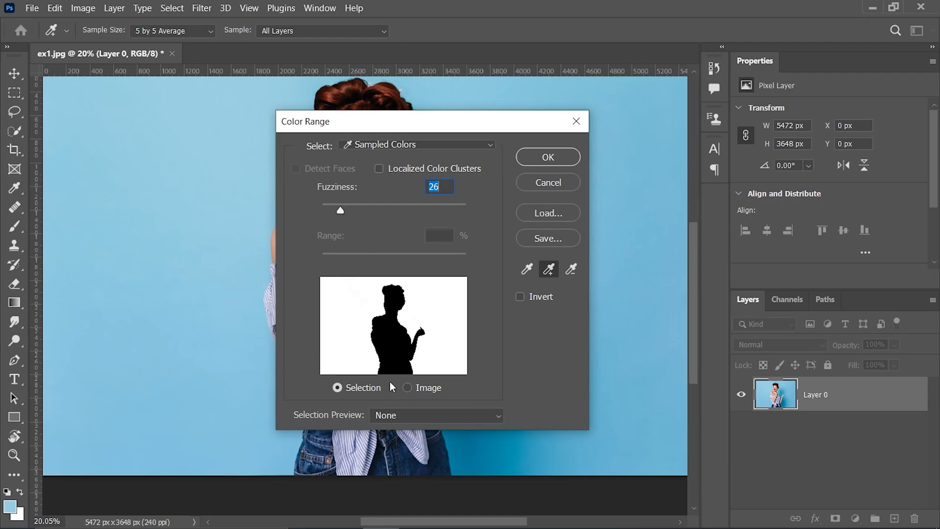
drag(389, 121, 632, 98)
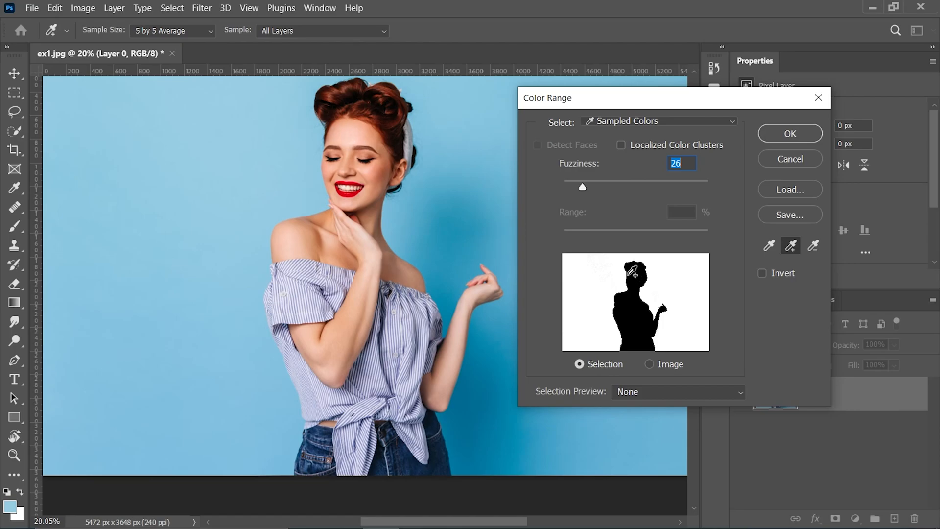
Invert the Color Range selection so it covers the woman and add it to Layer 0 as a layer mask
click(763, 273)
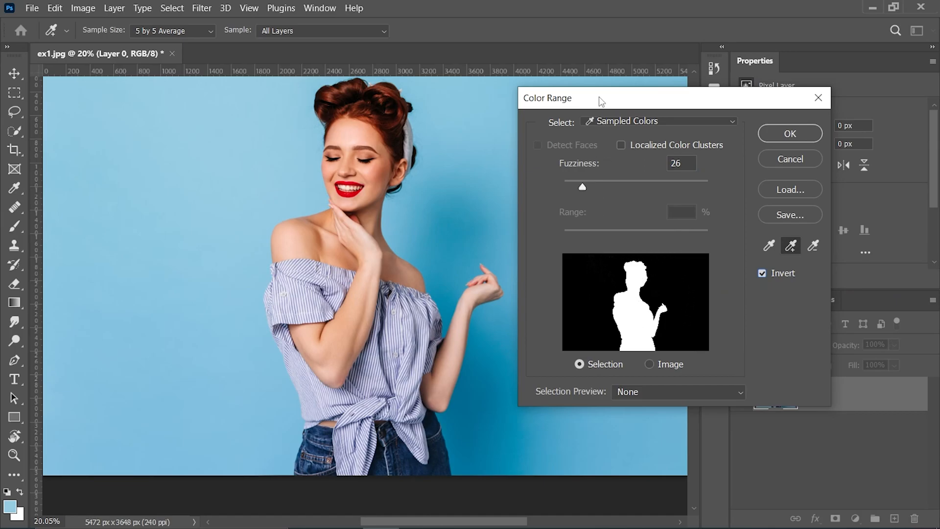
drag(602, 103, 552, 108)
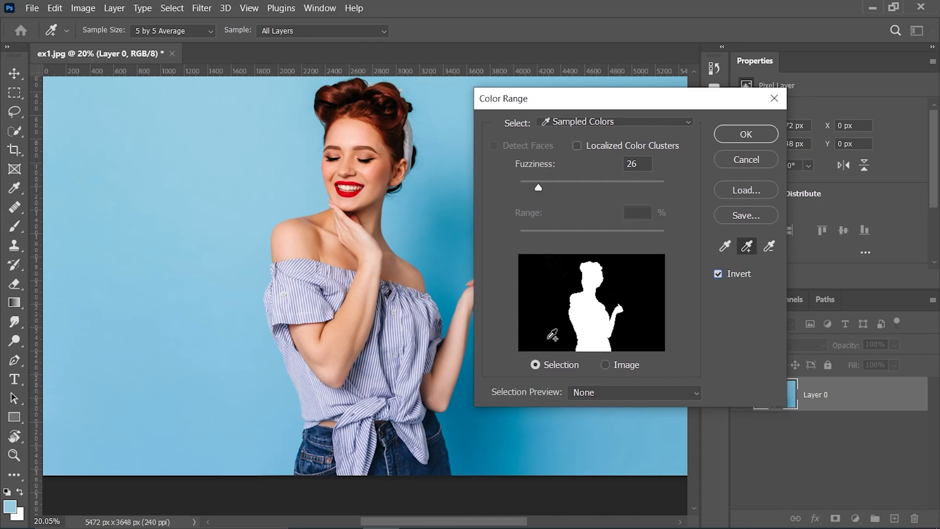
drag(601, 97, 524, 89)
click(665, 127)
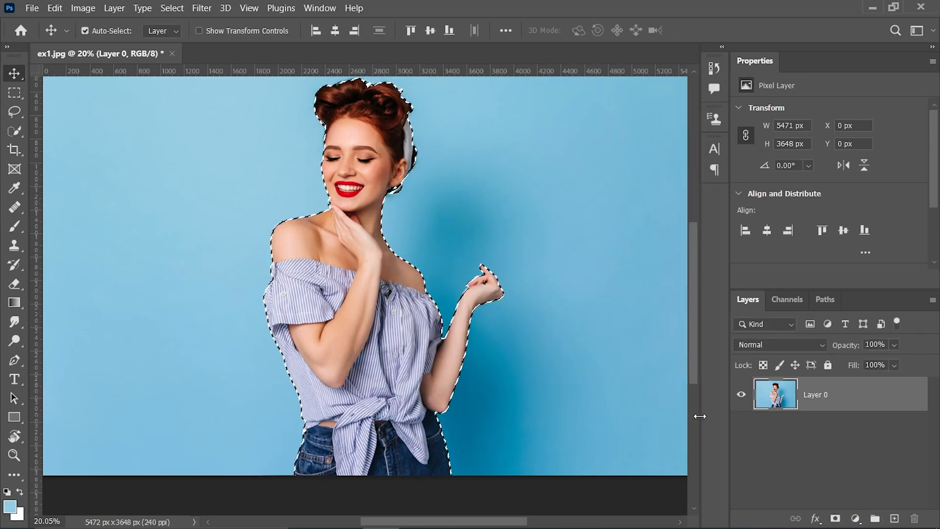
click(835, 518)
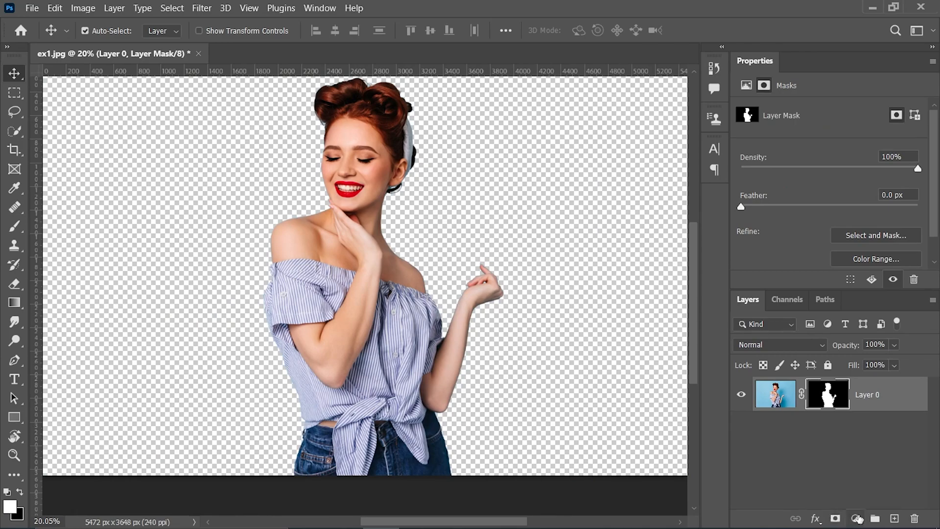
Add a solid color fill layer in blue #2e3eb4 and place it beneath Layer 0
click(858, 518)
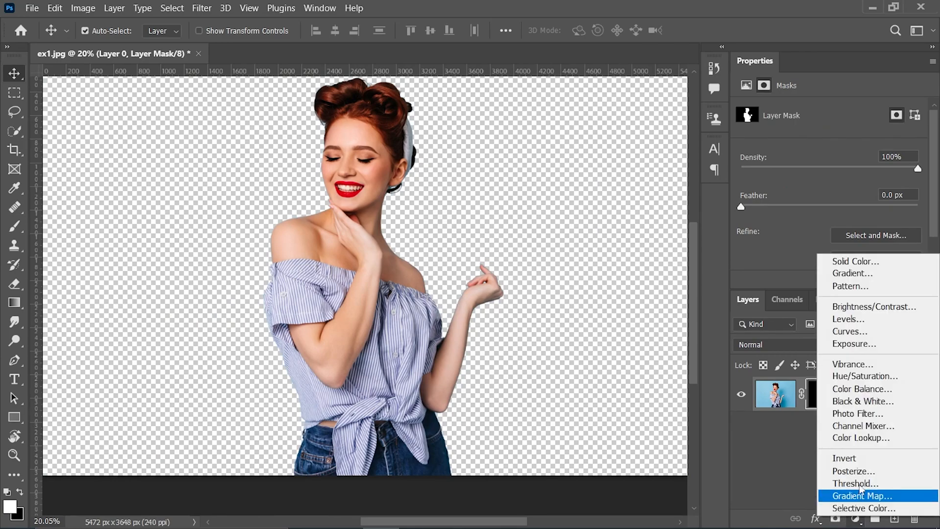
click(862, 260)
click(724, 258)
click(753, 226)
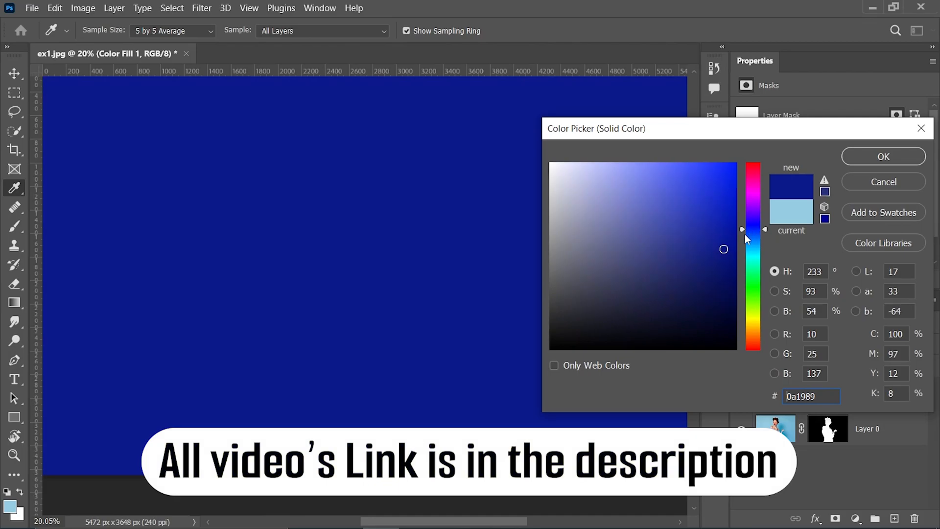
click(695, 227)
drag(695, 227, 689, 218)
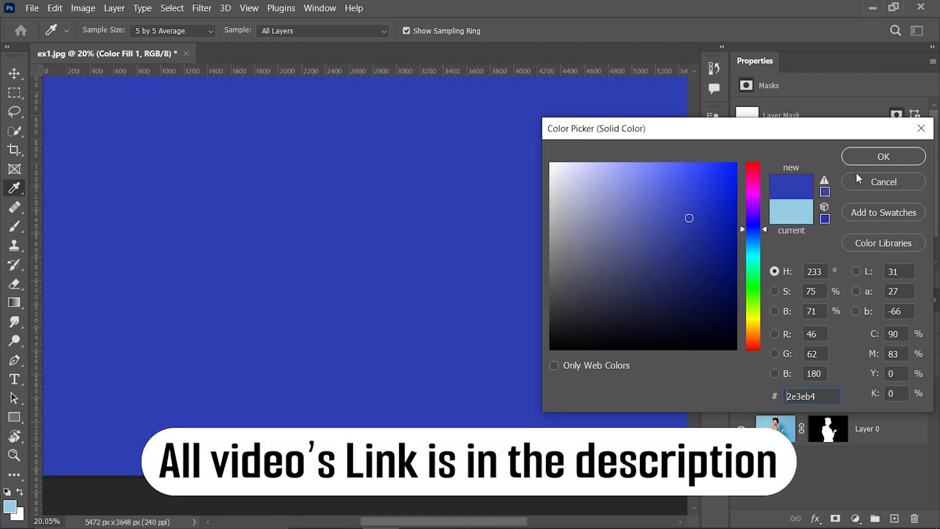
key(Return)
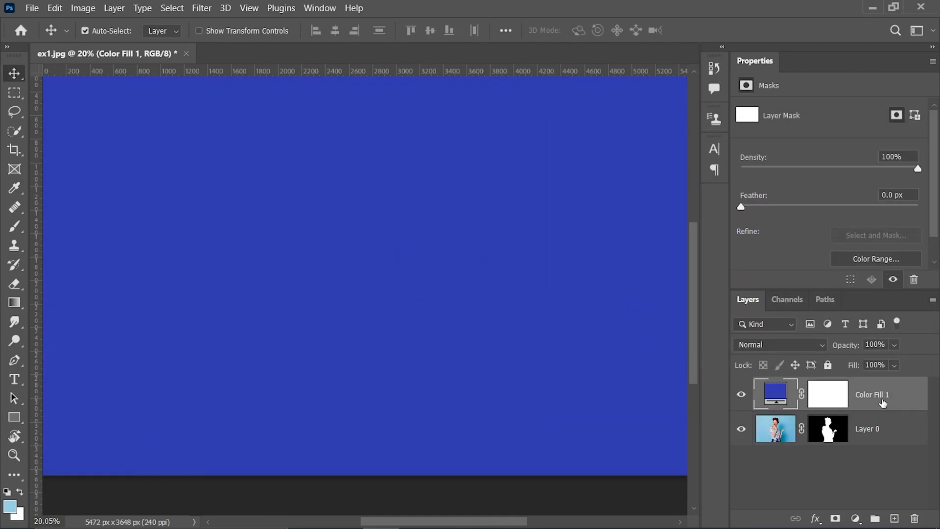
drag(900, 398, 894, 446)
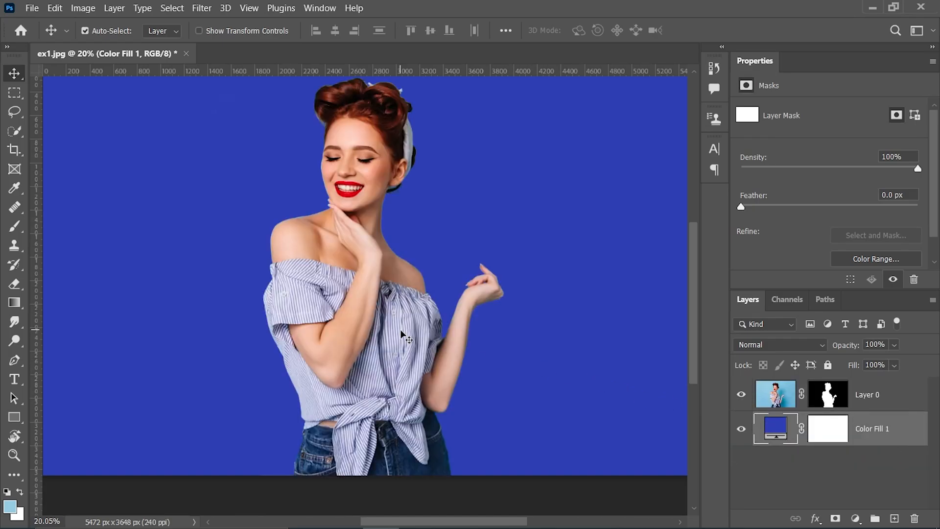
Examine the cutout edges around the neck, hair and face against the blue fill
scroll(398, 216, up, 5)
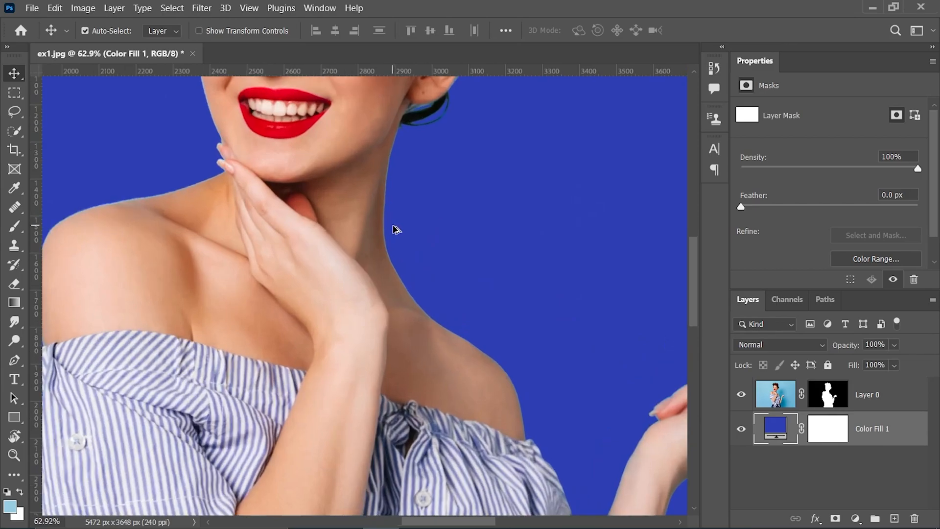
scroll(396, 231, up, 4)
drag(418, 366, 625, 500)
scroll(486, 300, down, 1)
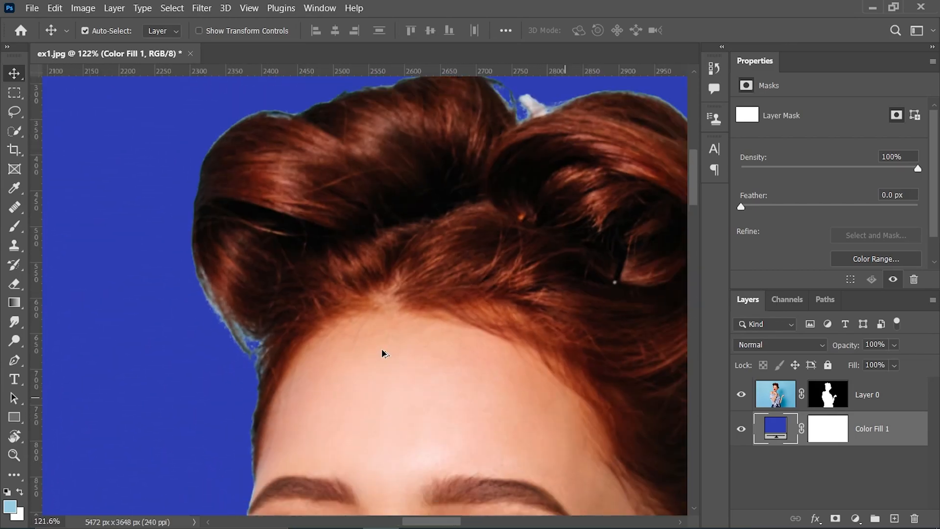
scroll(382, 353, down, 2)
drag(457, 413, 336, 268)
scroll(377, 342, down, 2)
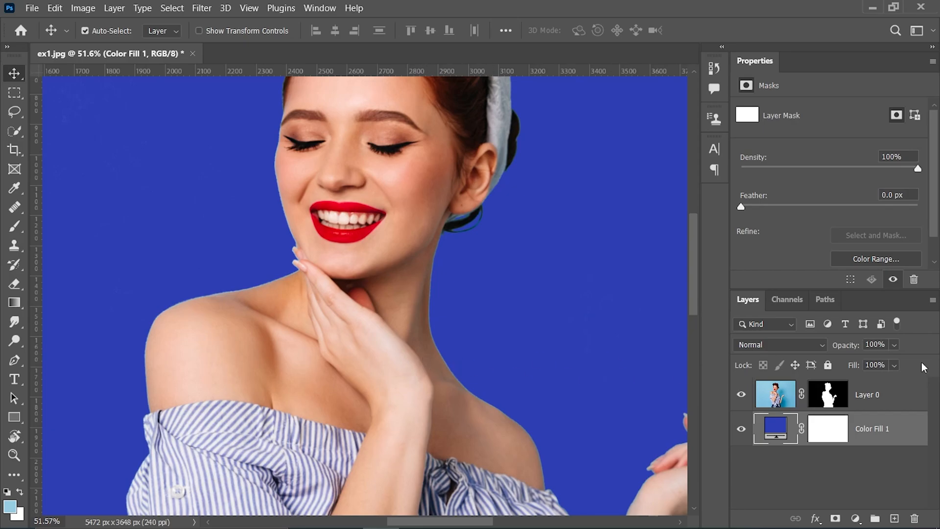
Target the layer mask of Layer 0 and activate the Smudge Tool
click(824, 400)
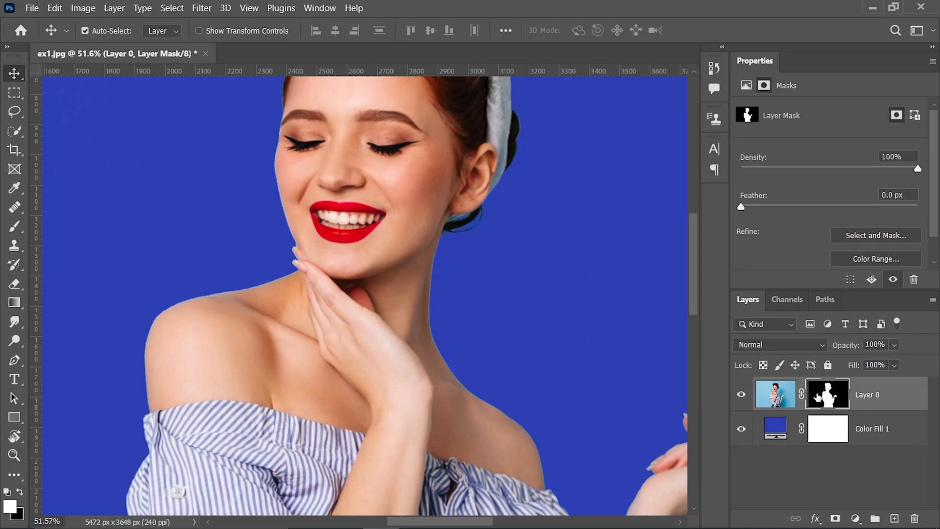
click(15, 323)
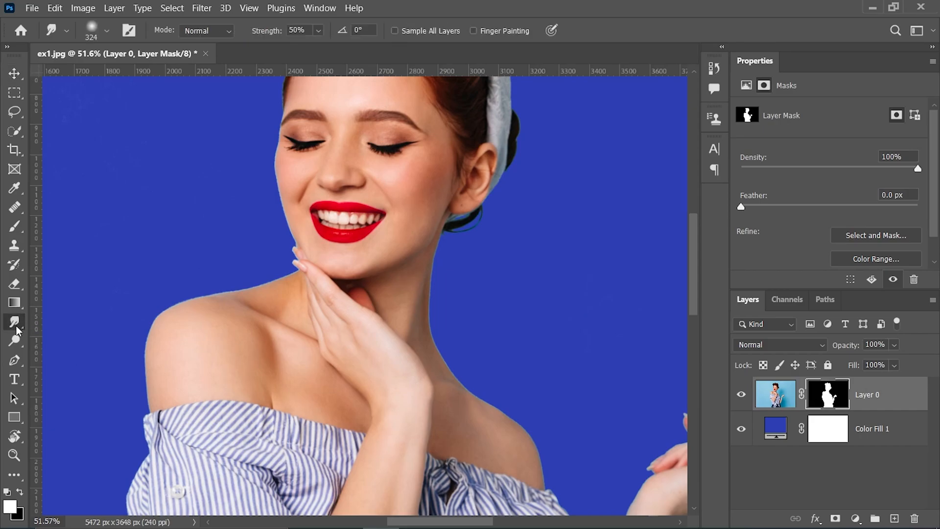
right_click(15, 323)
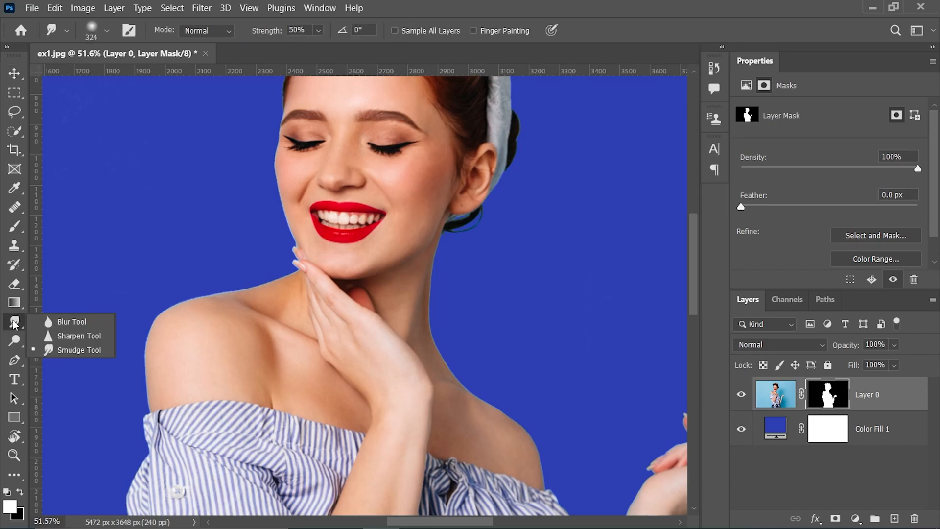
click(71, 350)
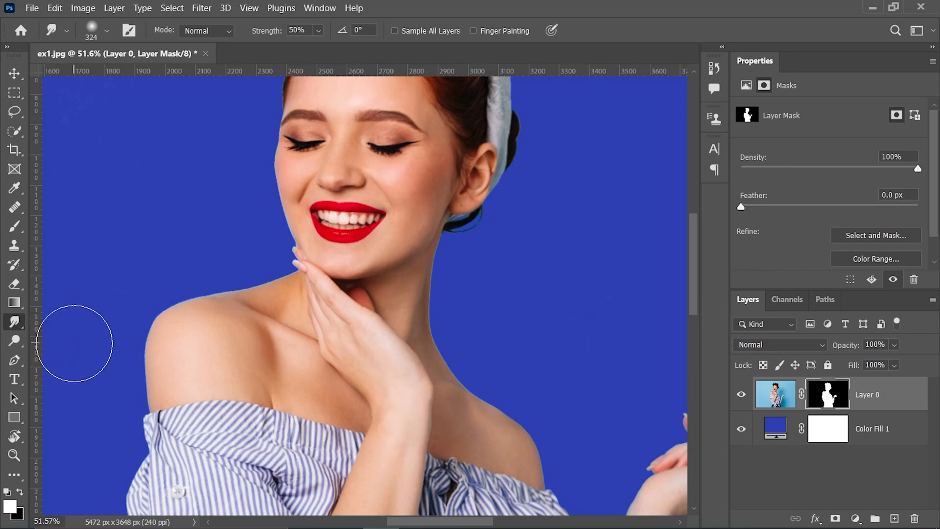
Examine the mask edge along the bare shoulder, fingertips, chin and cheek against the blue fill
scroll(73, 342, up, 6)
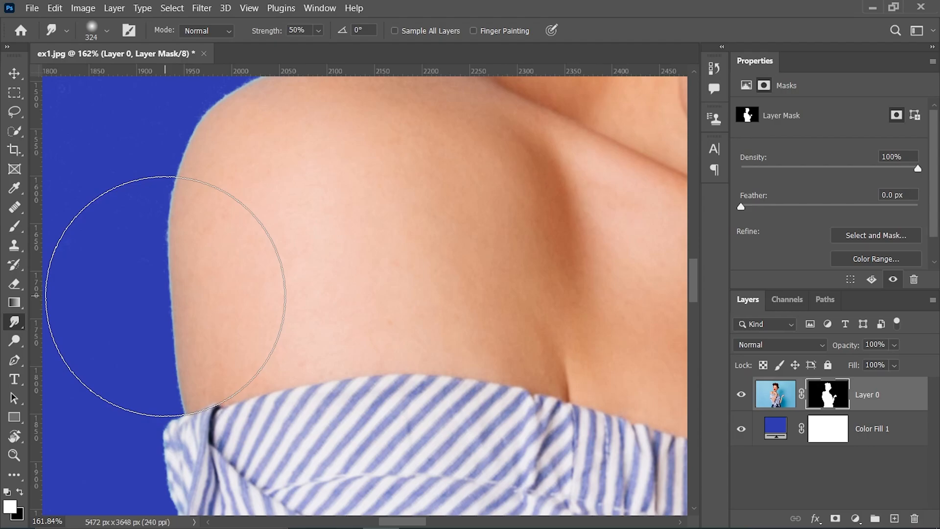
scroll(169, 296, up, 5)
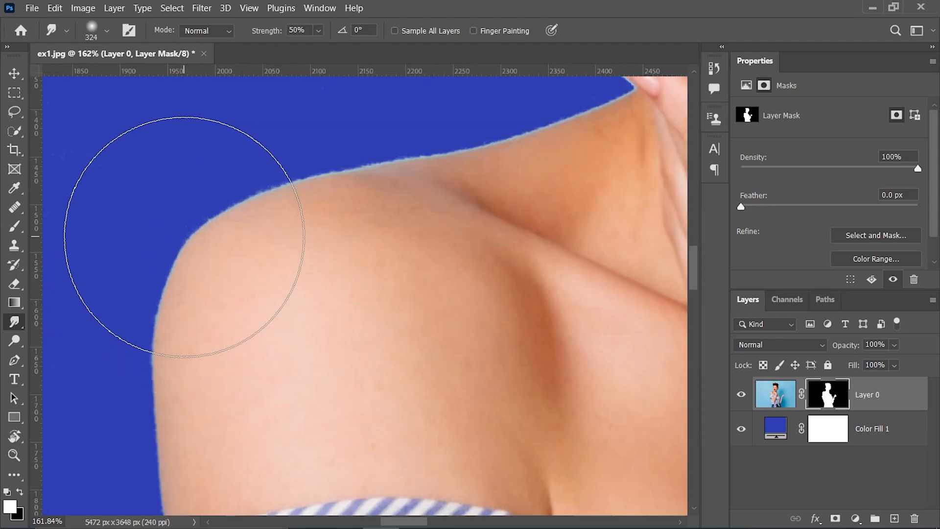
drag(330, 273, 267, 350)
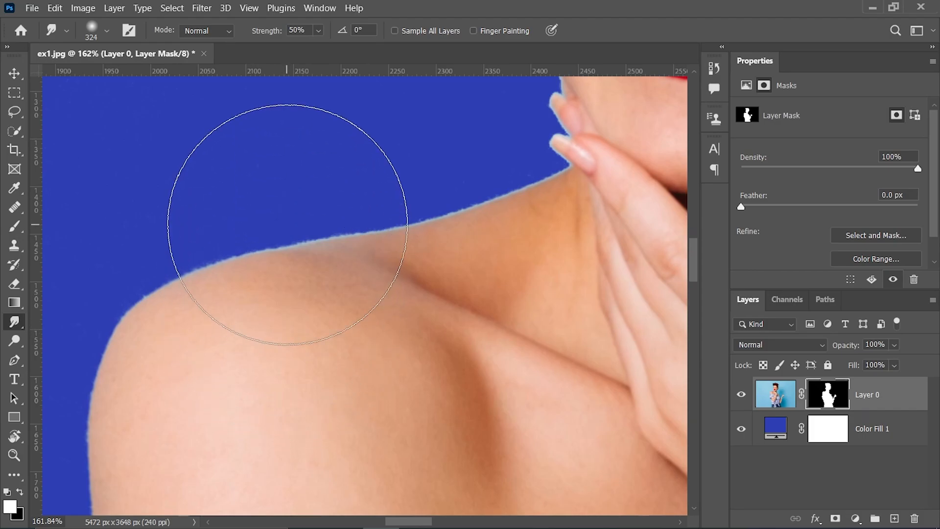
scroll(303, 269, up, 2)
scroll(304, 269, right, 3)
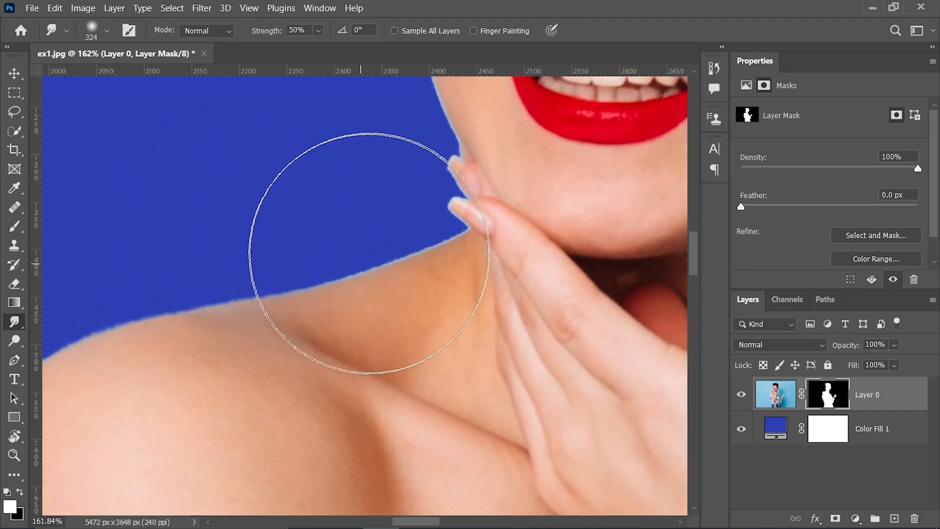
scroll(468, 266, up, 3)
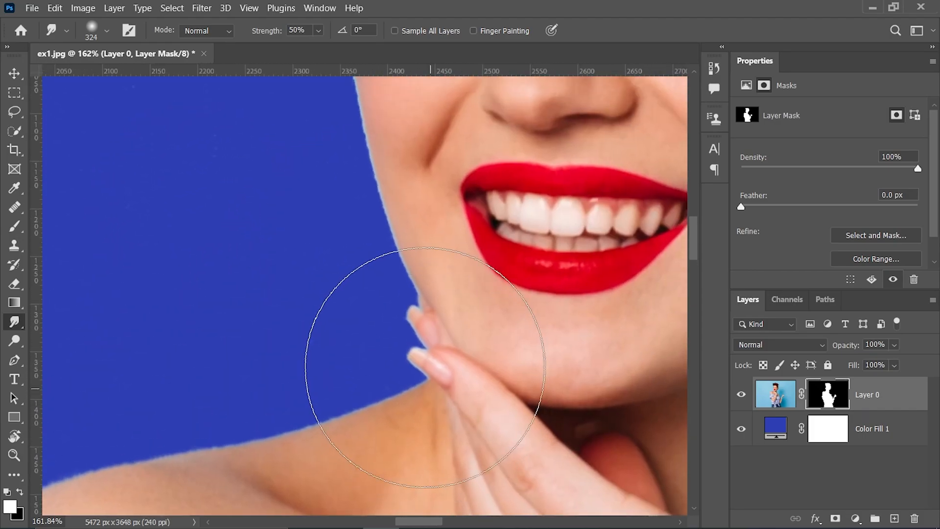
scroll(375, 223, up, 4)
scroll(346, 240, down, 3)
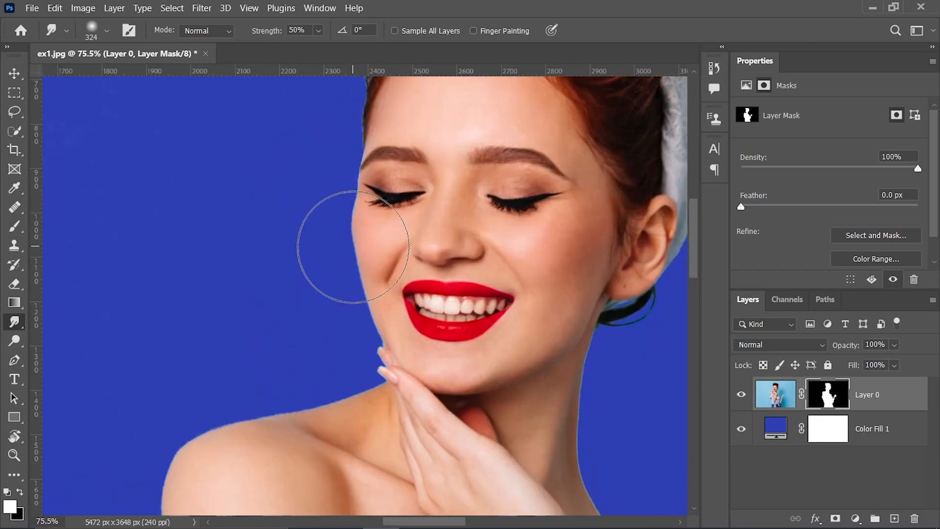
scroll(363, 309, down, 1)
scroll(369, 310, down, 2)
scroll(440, 303, right, 3)
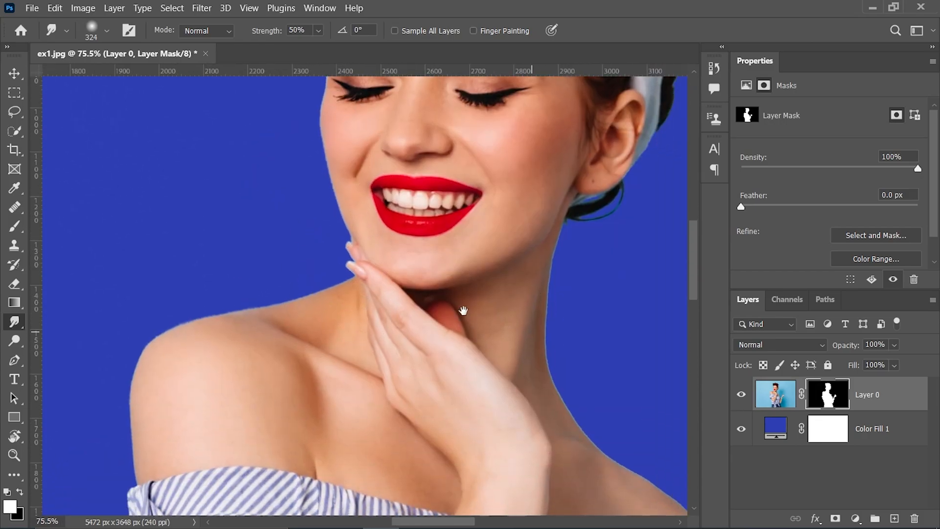
Inspect the rest of the cutout outline around the waist, raised forearm, neck and back of the hair
scroll(441, 300, down, 2)
scroll(434, 304, down, 2)
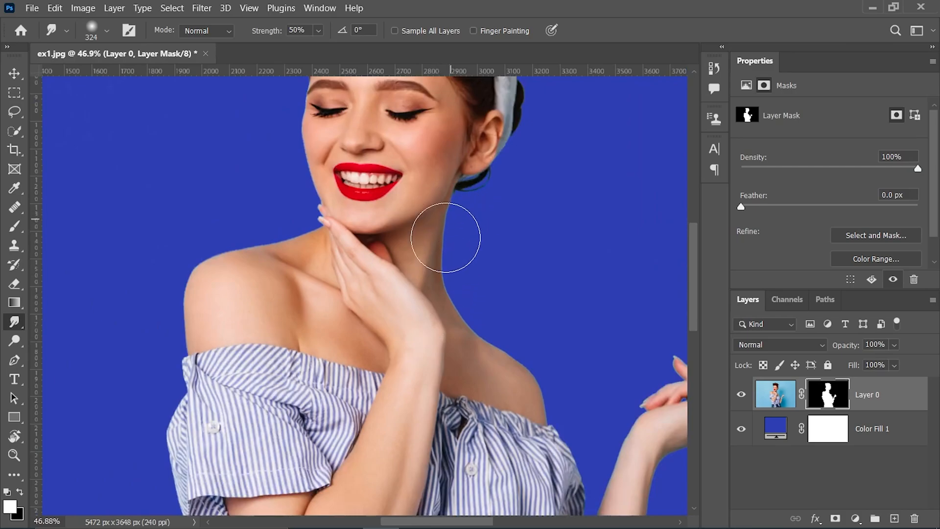
scroll(512, 357, down, 2)
scroll(516, 366, down, 2)
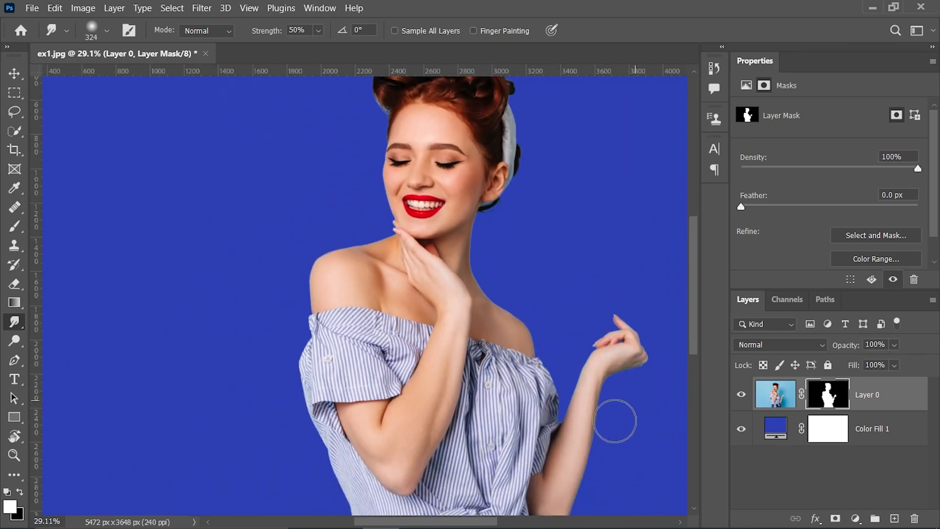
scroll(331, 367, down, 3)
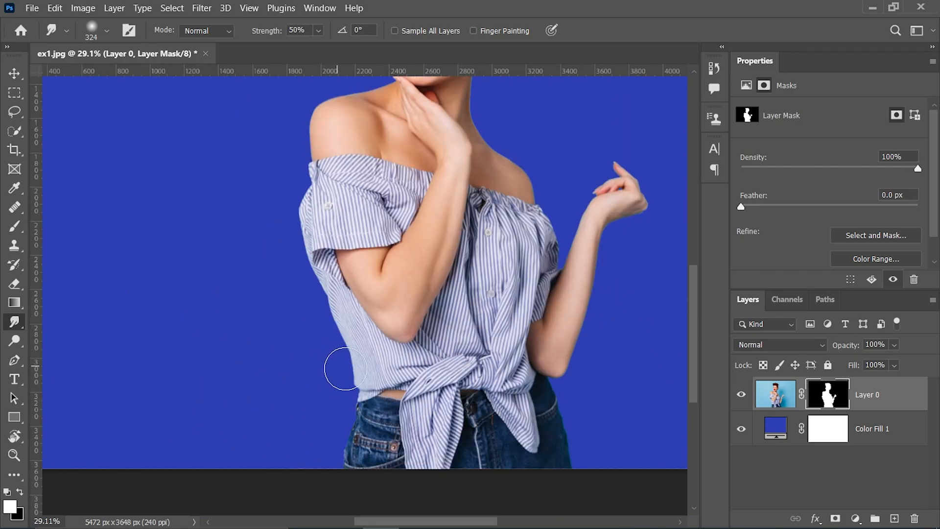
scroll(364, 427, up, 2)
scroll(364, 427, up, 3)
drag(494, 232, 297, 354)
scroll(298, 353, right, 3)
scroll(586, 225, up, 4)
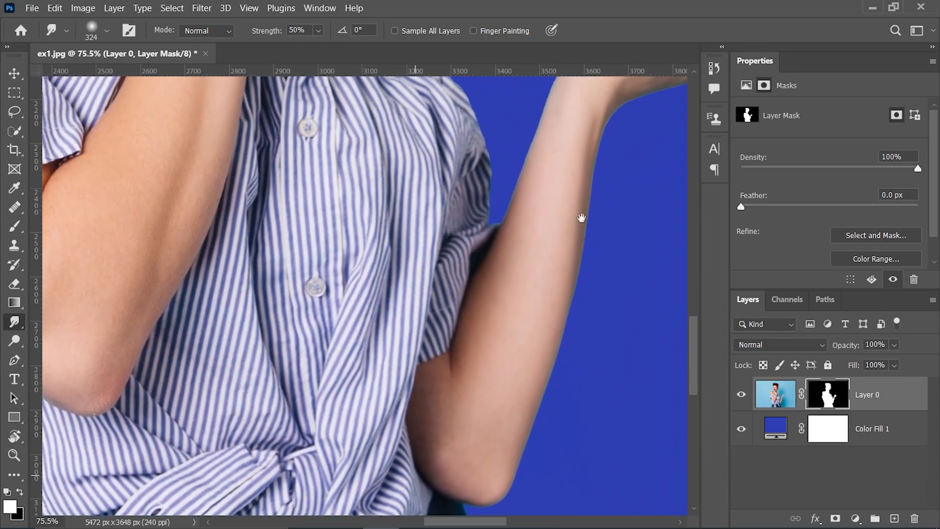
scroll(593, 190, up, 5)
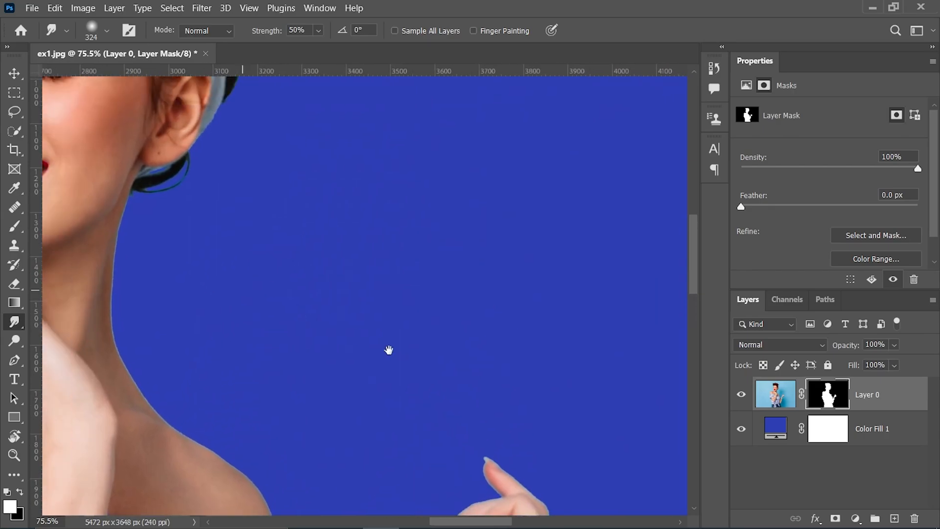
scroll(512, 397, left, 3)
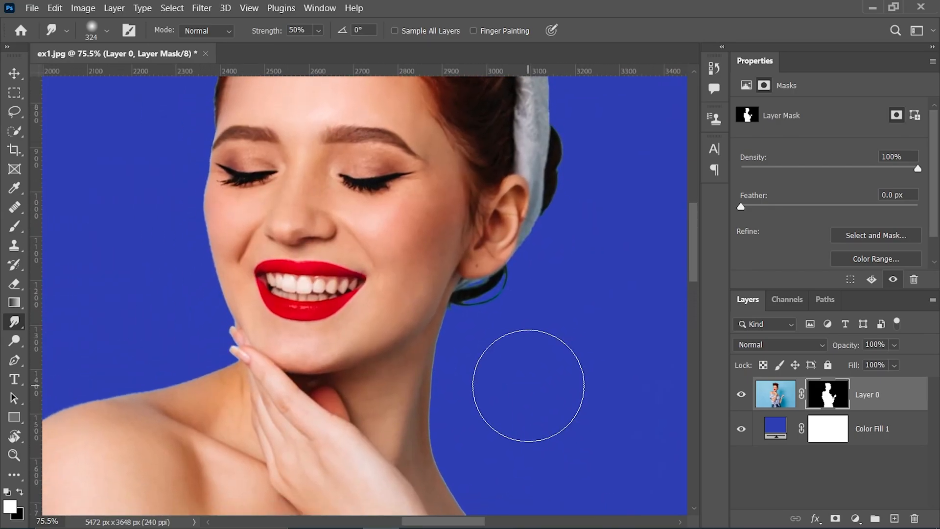
scroll(529, 386, down, 1)
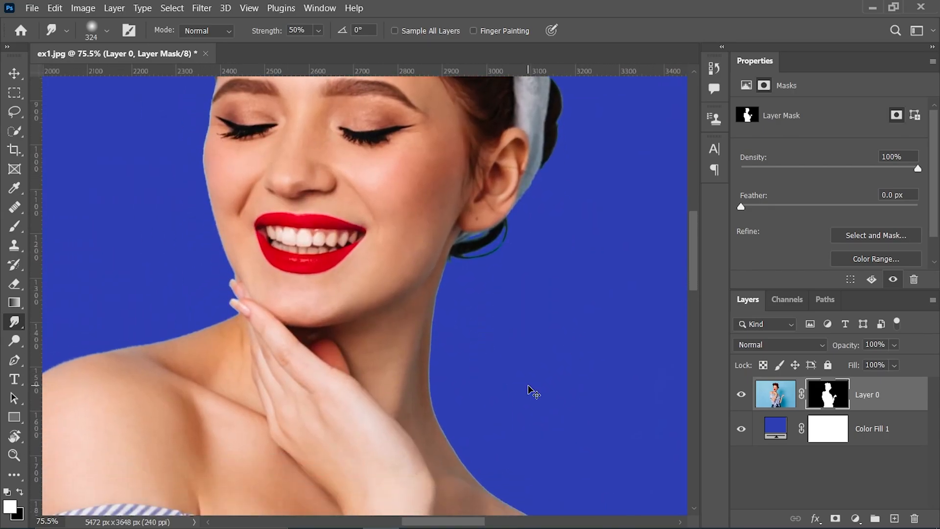
scroll(425, 283, left, 4)
scroll(425, 283, down, 2)
Target the image of Layer 0, load its layer mask as a selection and invert it to cover the background
key(ctrl+2)
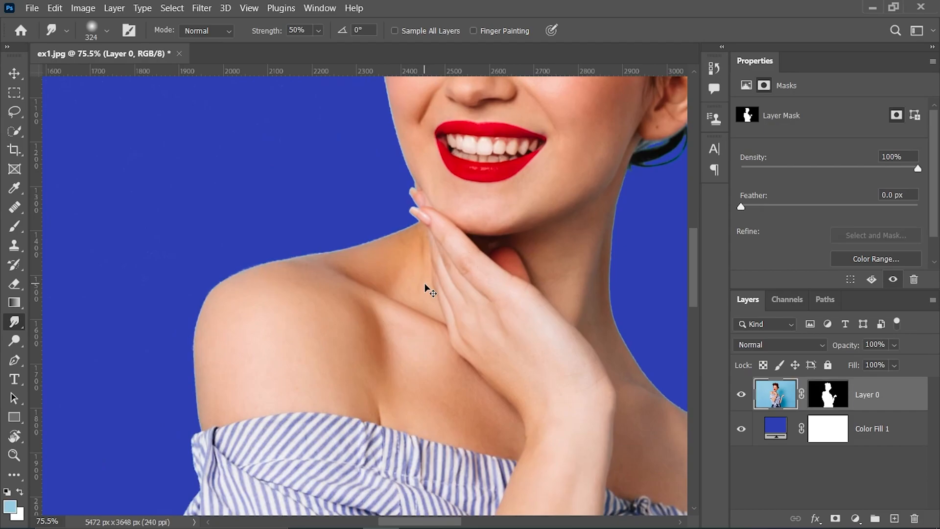
alt+scroll(420, 292, down, 2)
scroll(420, 292, right, 3)
scroll(420, 293, up, 1)
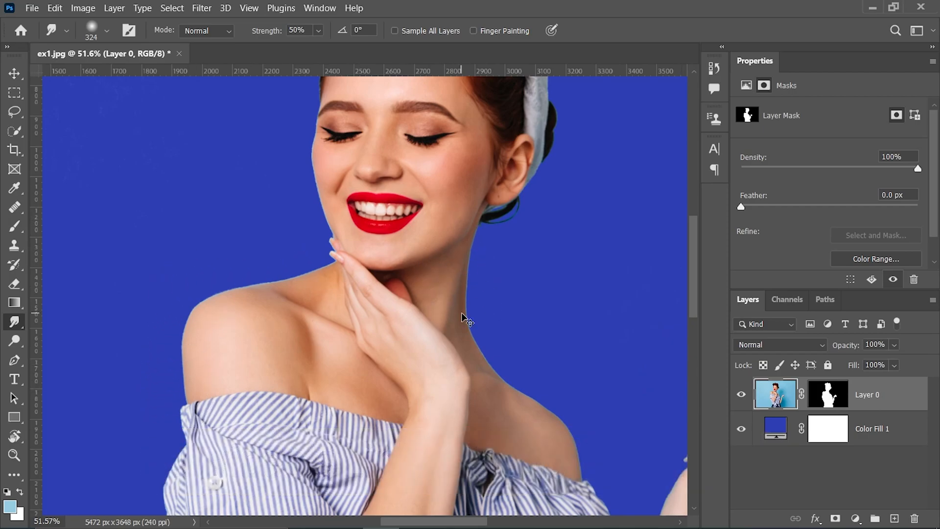
ctrl+click(832, 402)
scroll(361, 323, down, 2)
scroll(361, 323, down, 3)
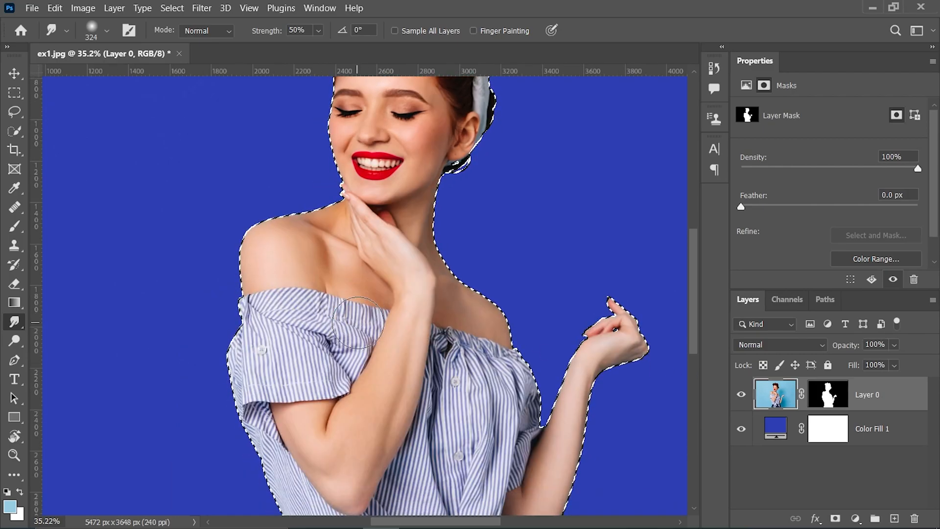
scroll(372, 319, up, 2)
scroll(421, 333, down, 3)
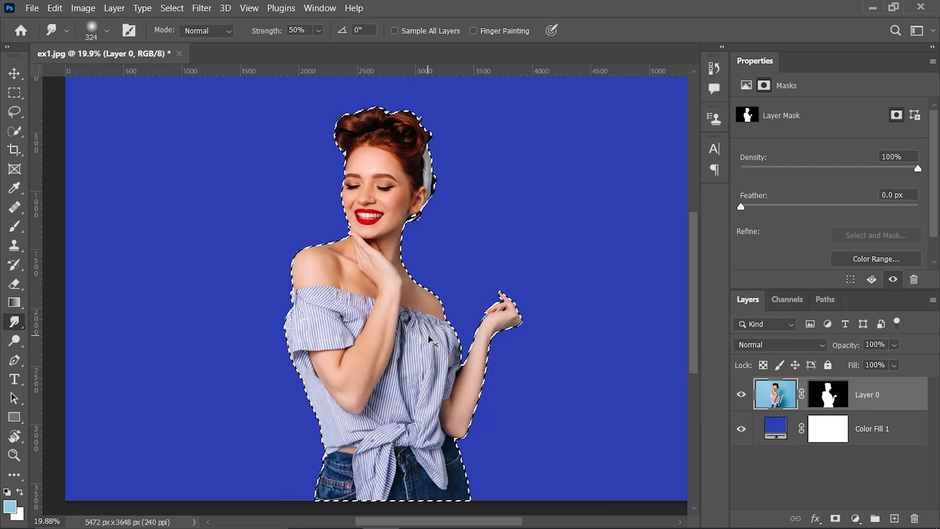
key(ctrl+shift+i)
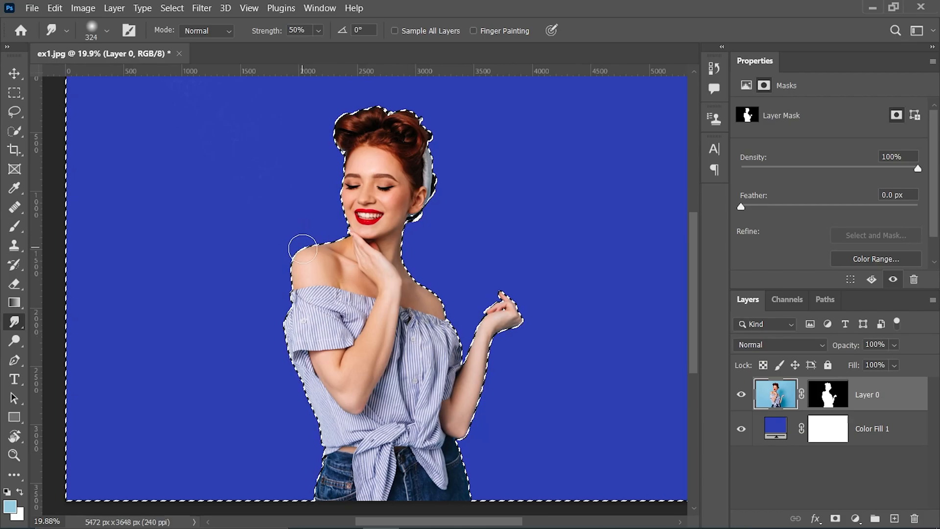
Activate the Move Tool and examine the selection boundary along the shoulder and neck for light blue fringe
scroll(300, 259, up, 1)
scroll(300, 259, up, 7)
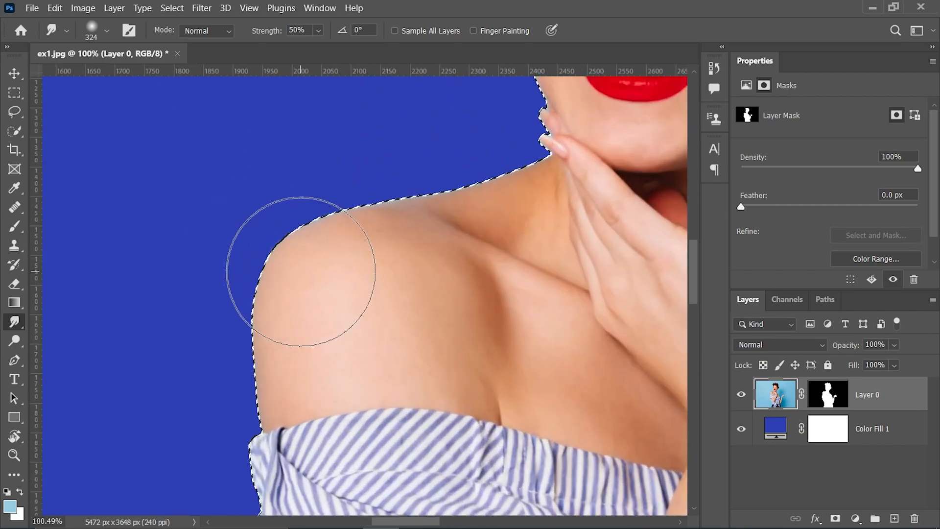
scroll(612, 157, down, 1)
scroll(472, 157, up, 3)
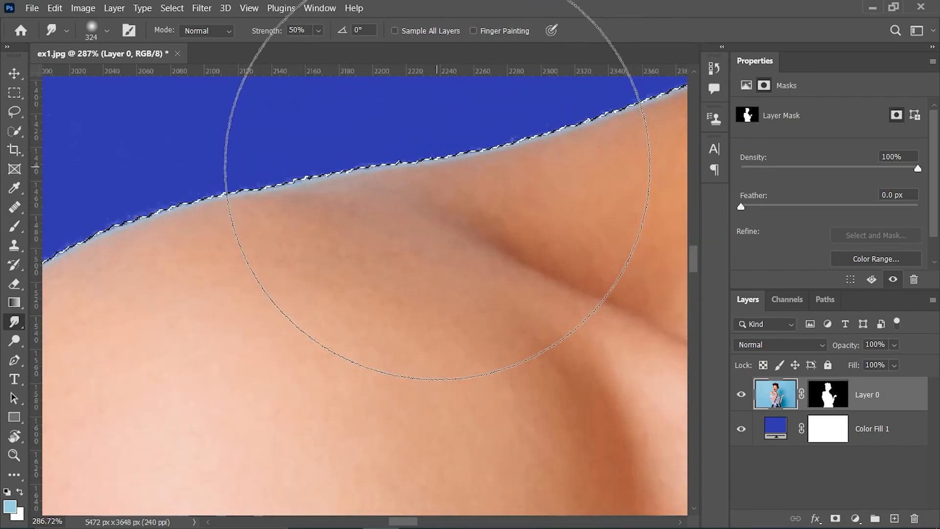
key(v)
scroll(349, 172, down, 1)
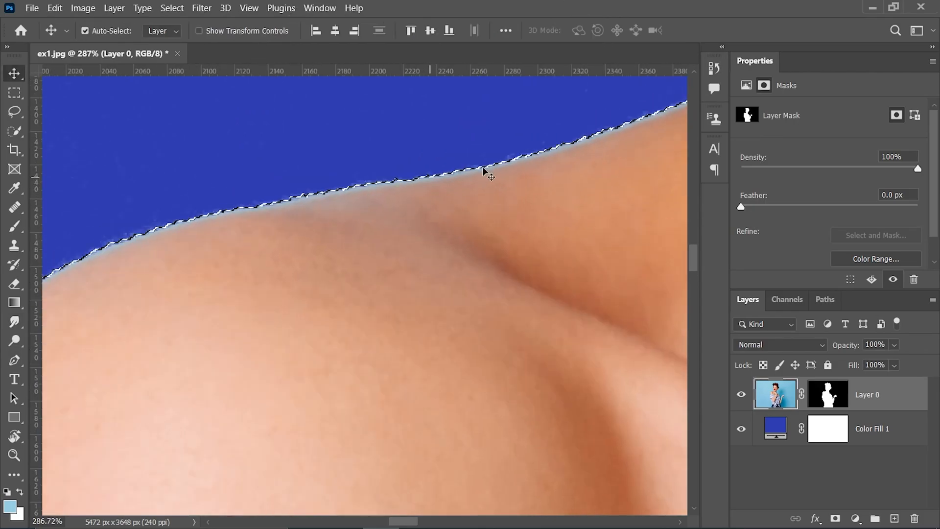
scroll(377, 198, down, 5)
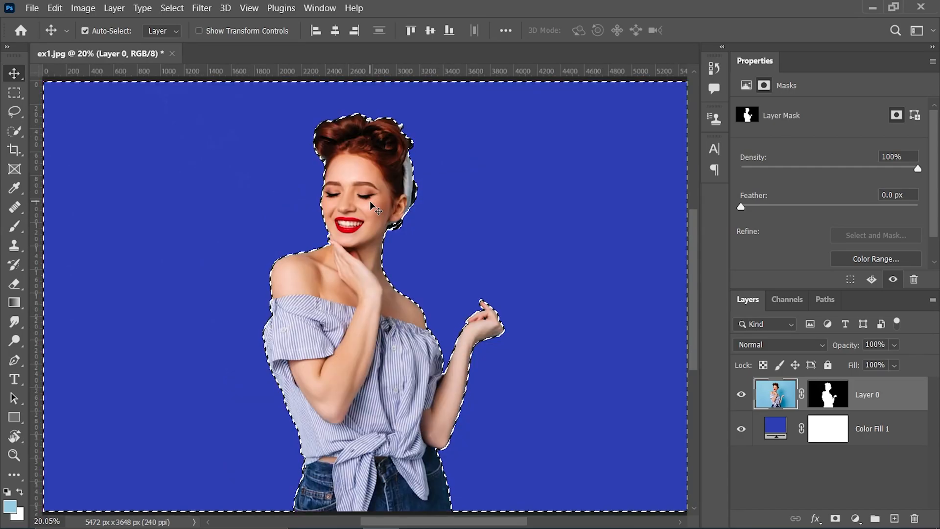
scroll(310, 250, up, 12)
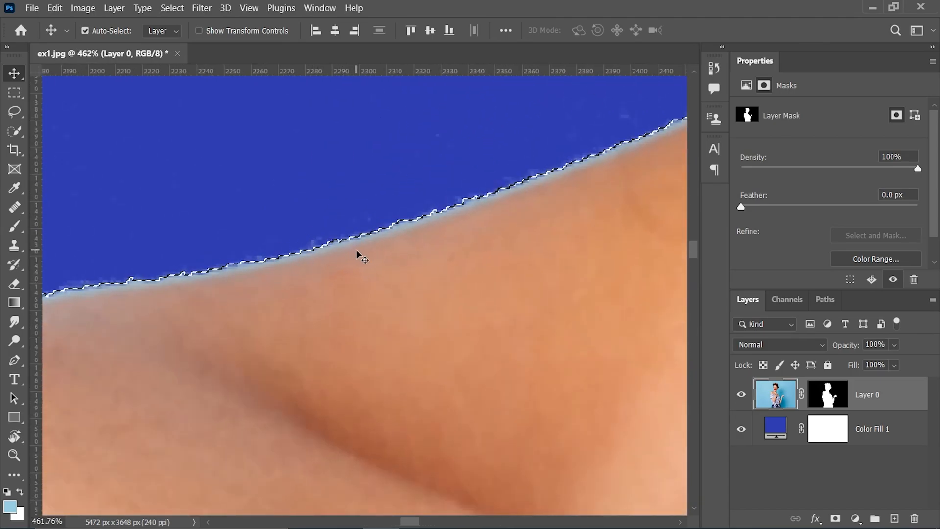
scroll(356, 251, down, 6)
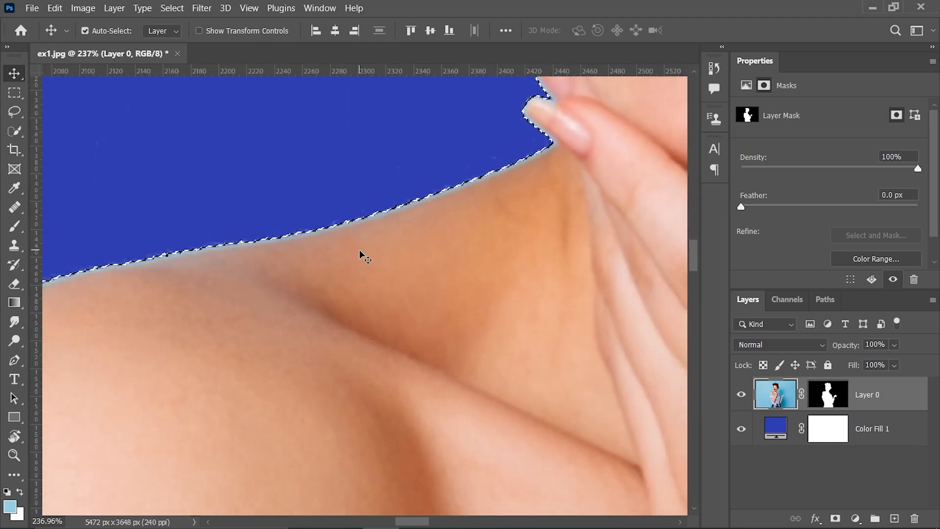
Try contracting the inverted selection by 3 pixels to compare its edge with the skin line, and undo the contraction
click(452, 189)
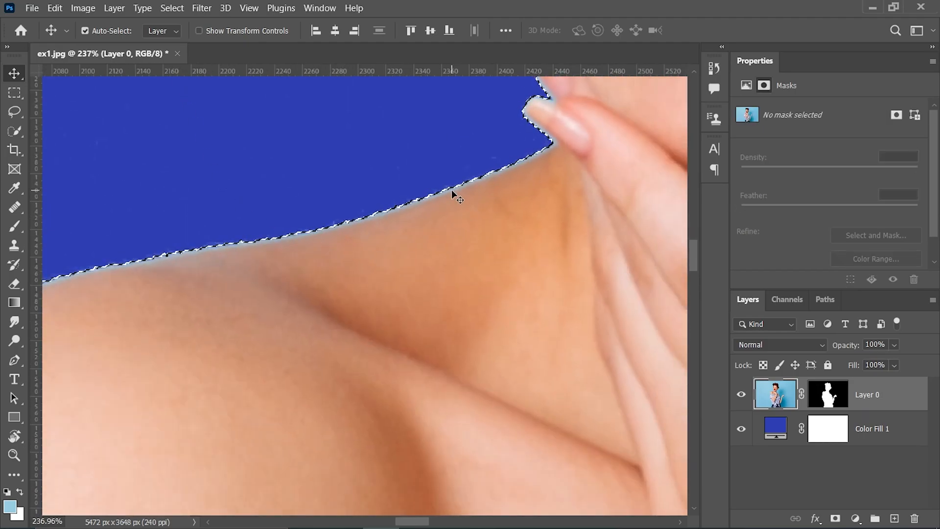
click(172, 8)
mouse_move(198, 220)
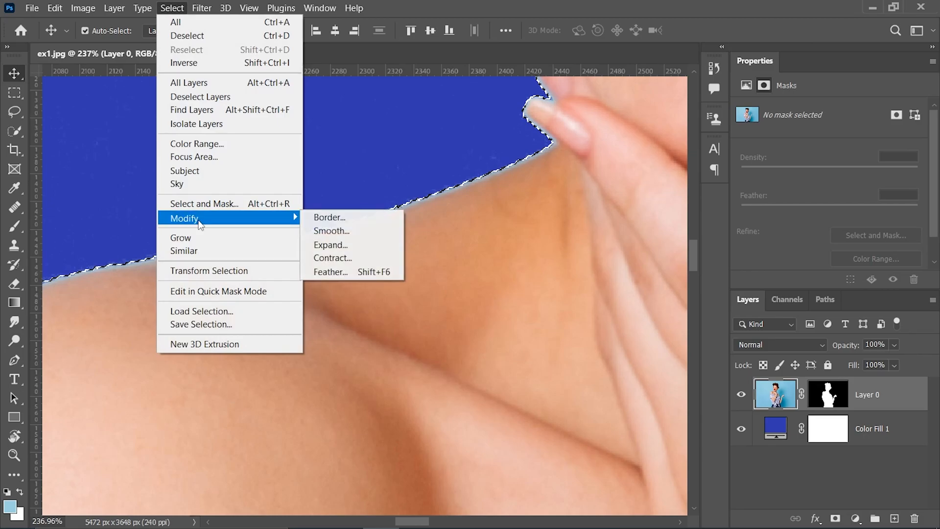
click(349, 258)
drag(563, 176, 344, 177)
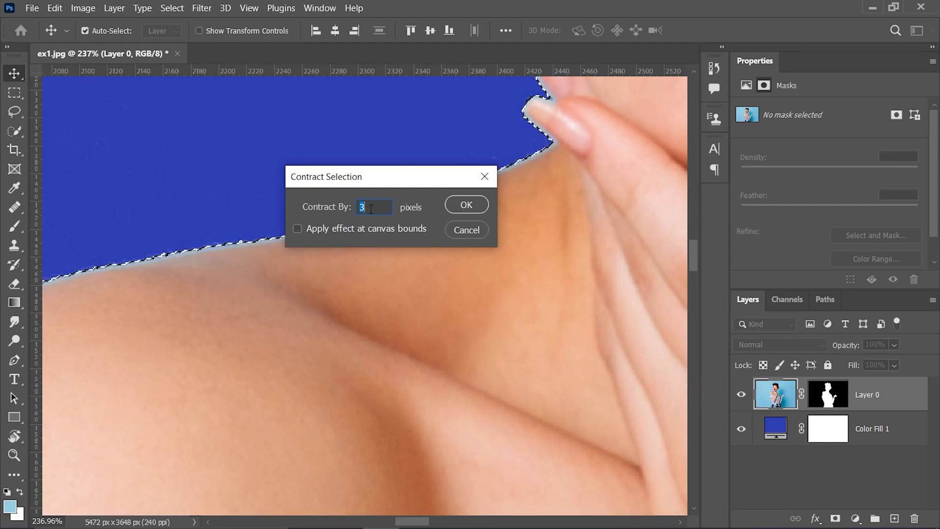
click(466, 204)
scroll(420, 198, up, 2)
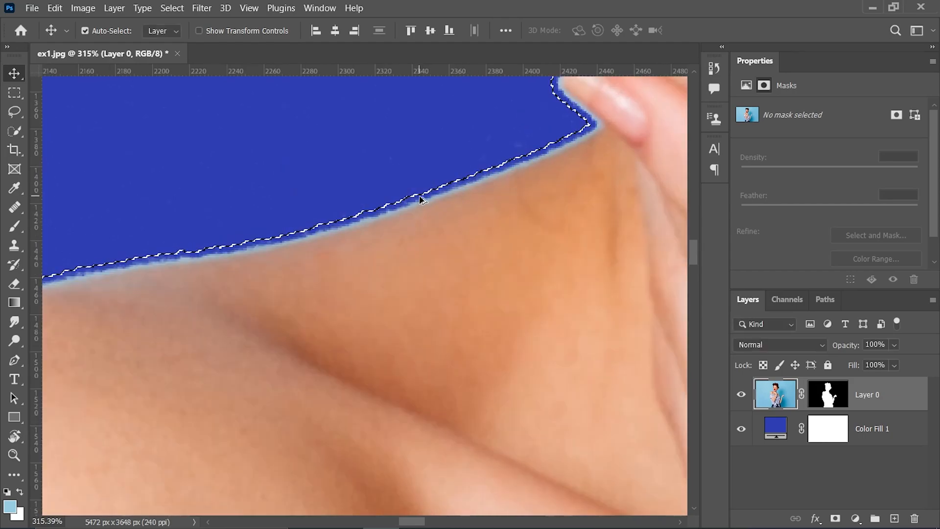
scroll(396, 221, up, 1)
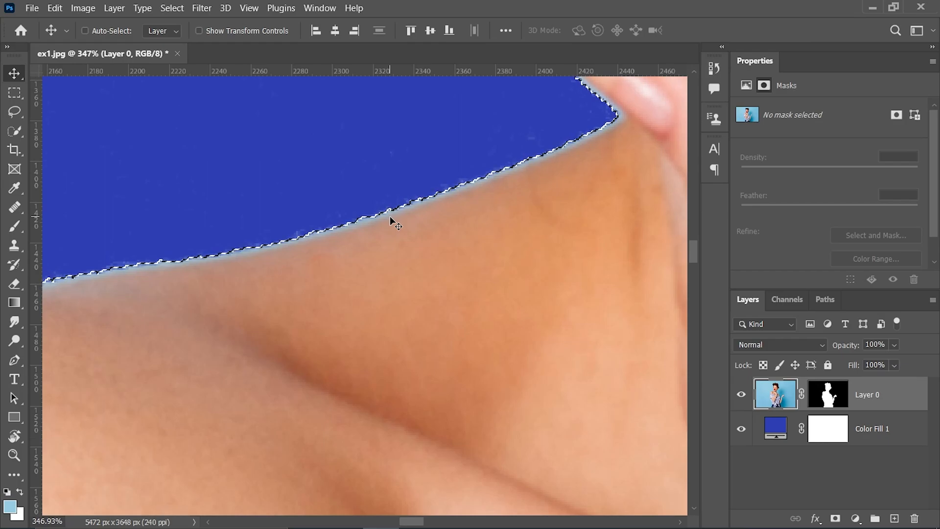
scroll(404, 213, down, 1)
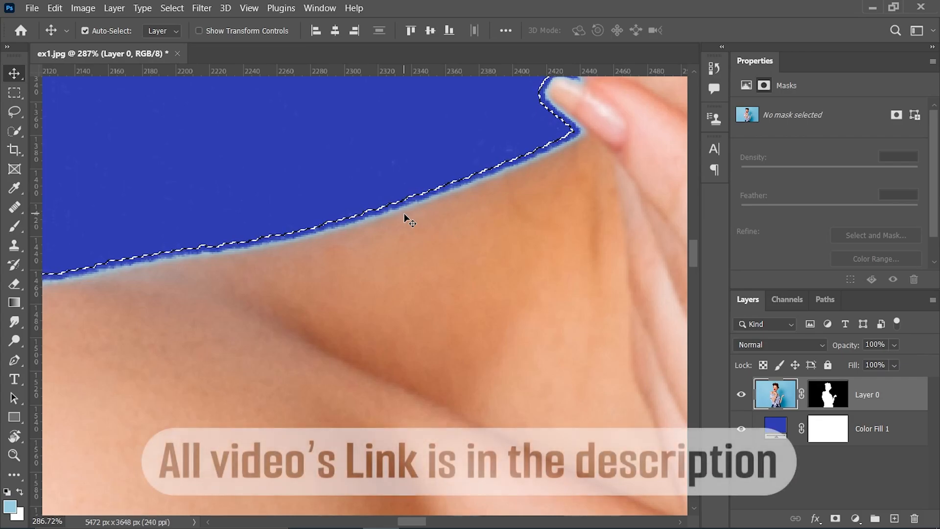
key(ctrl)
Expand the inverted background selection by 3 pixels so it reaches over the fringe onto the woman's edge
click(172, 8)
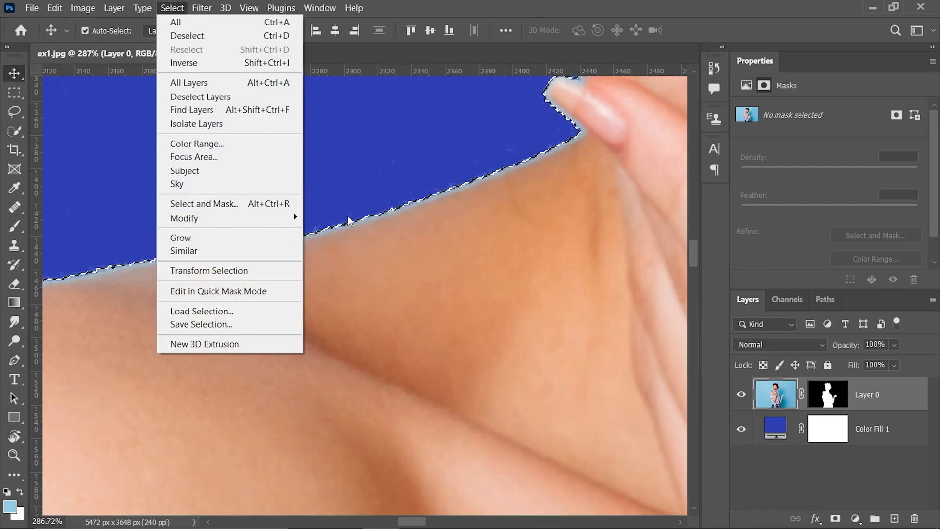
mouse_move(274, 218)
click(326, 245)
text(3)
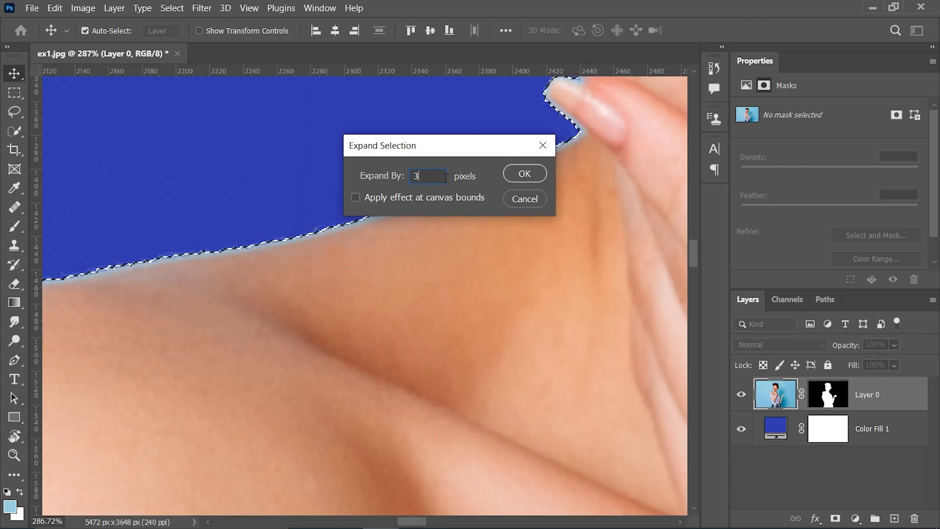
key(Return)
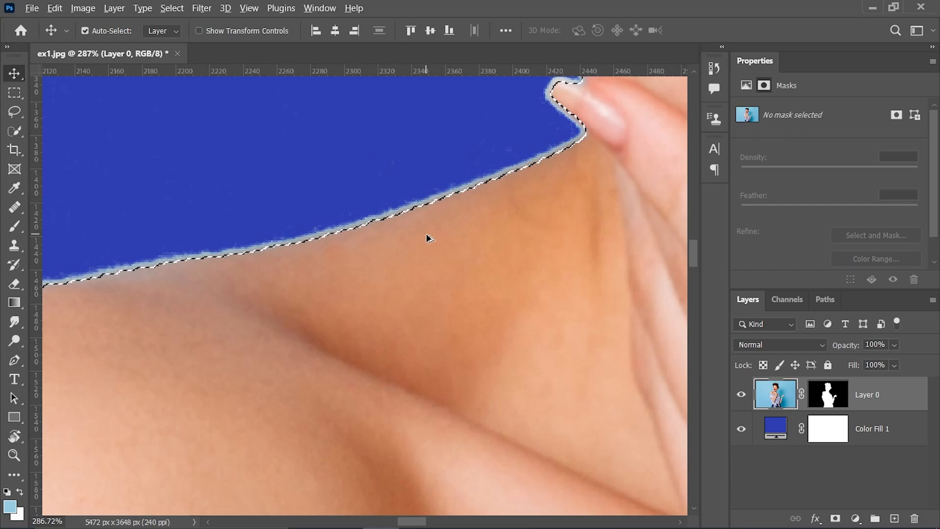
scroll(428, 237, up, 3)
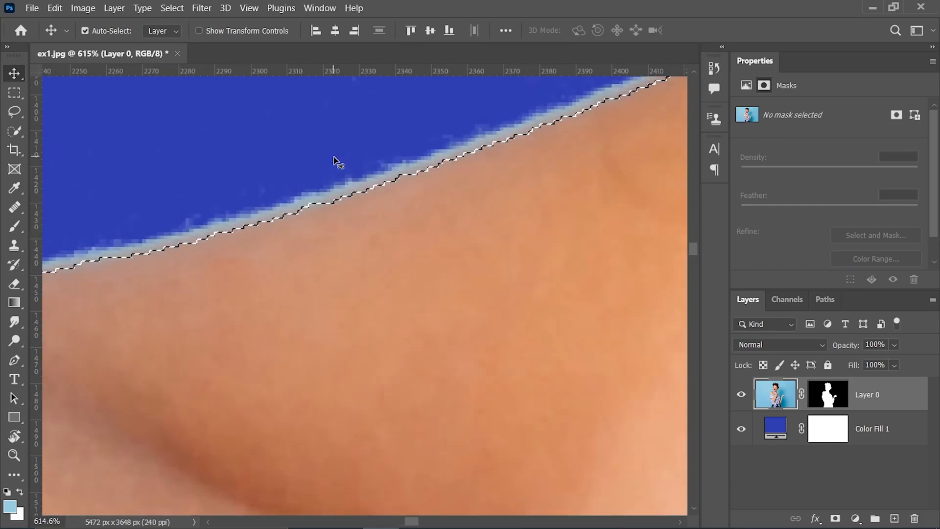
Target Layer 0's layer mask and ready the Brush Tool with black as the foreground color
scroll(337, 164, down, 2)
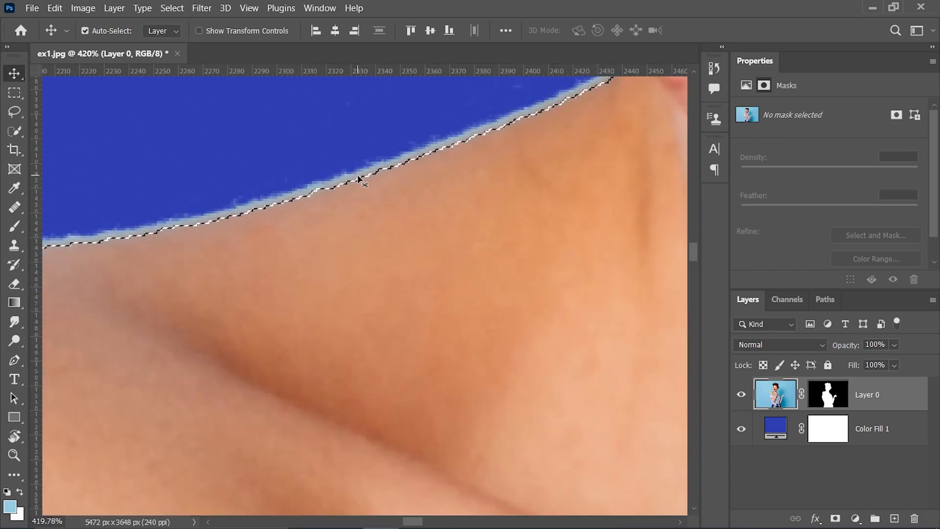
scroll(355, 179, down, 6)
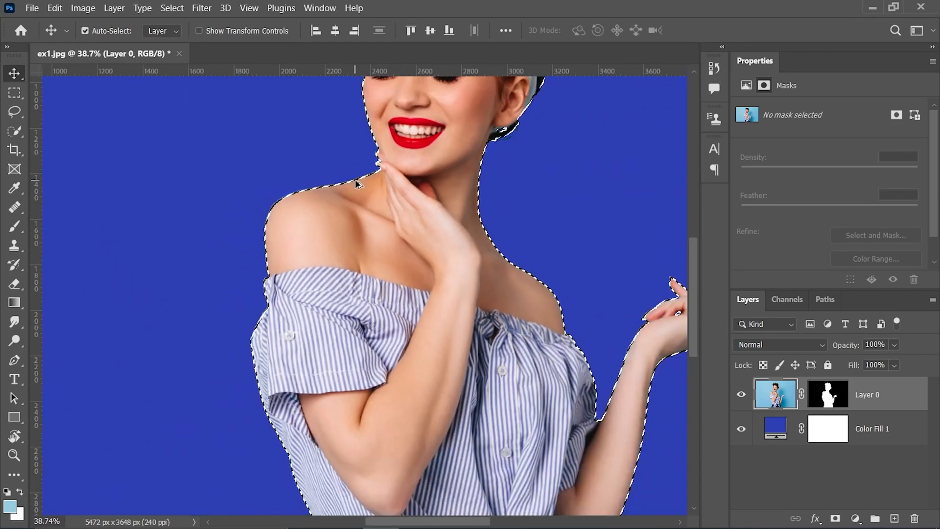
scroll(356, 185, down, 2)
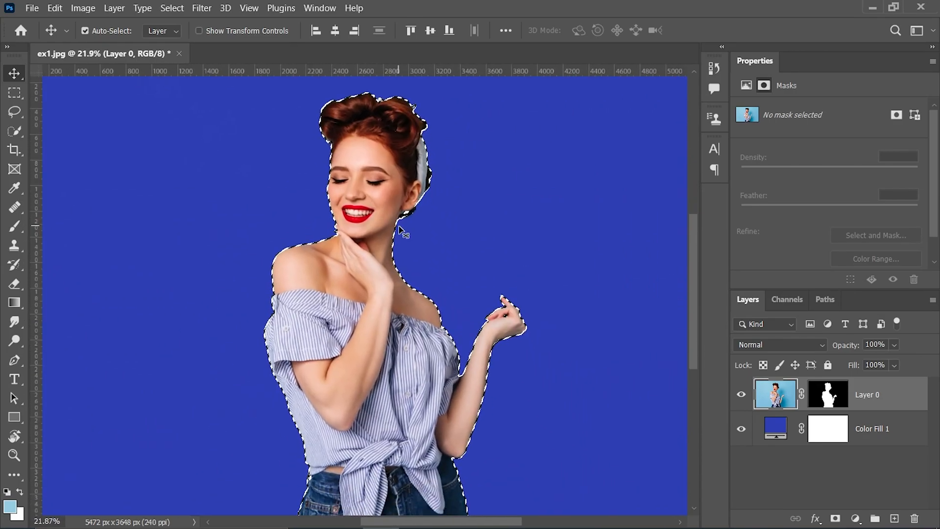
click(832, 399)
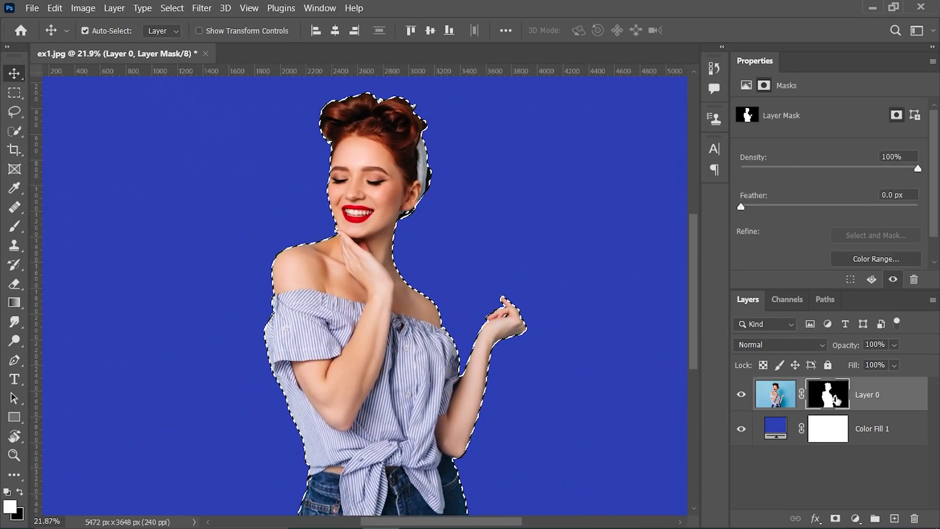
key(d)
key(b)
key(x)
scroll(323, 332, down, 1)
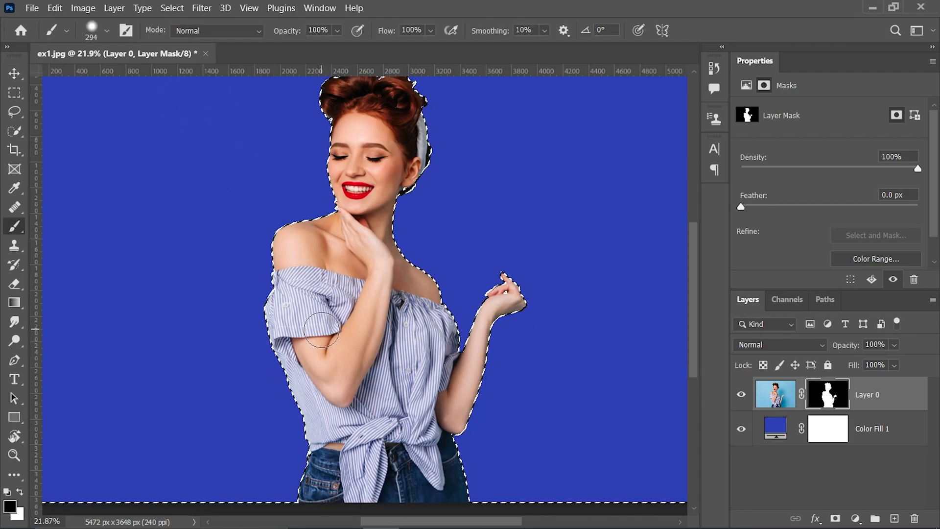
scroll(322, 330, up, 1)
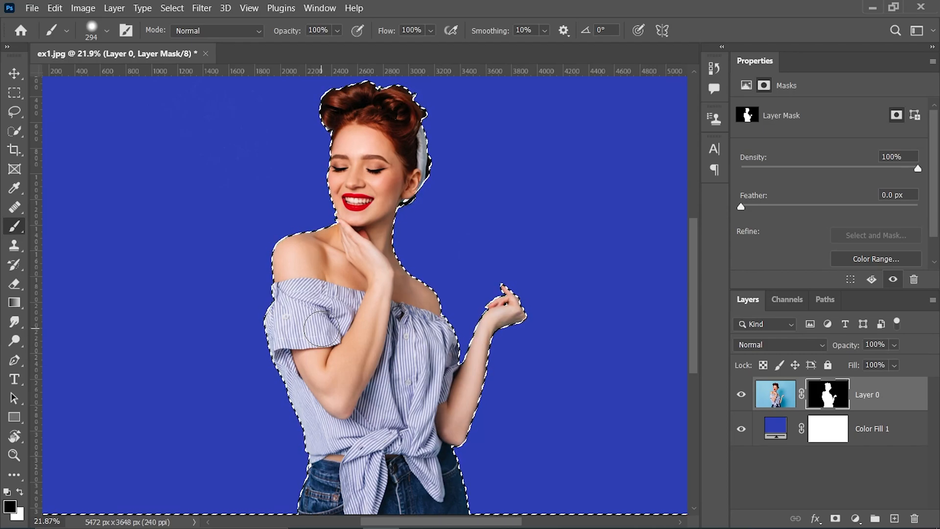
Paint black on the mask inside the selection along the shoulder and neck edges with the 294 px brush
scroll(313, 210, up, 5)
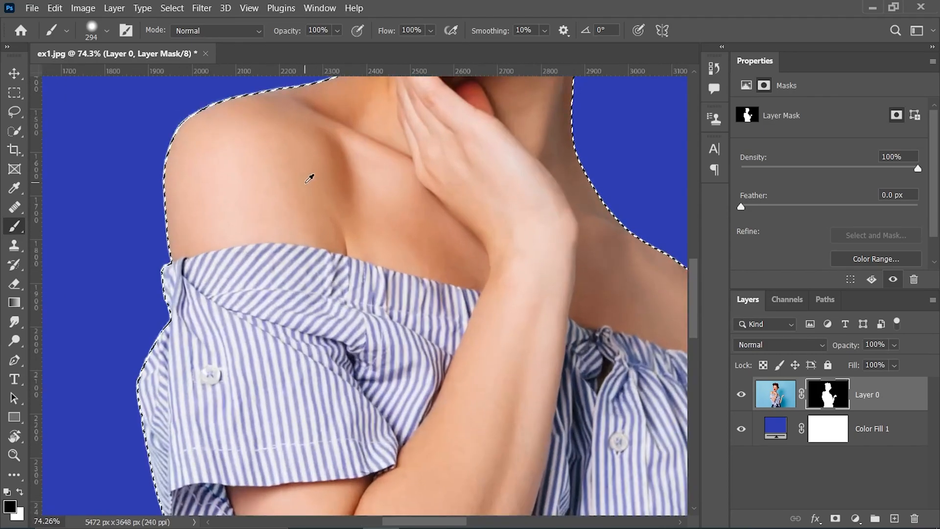
scroll(309, 178, up, 2)
scroll(417, 252, up, 4)
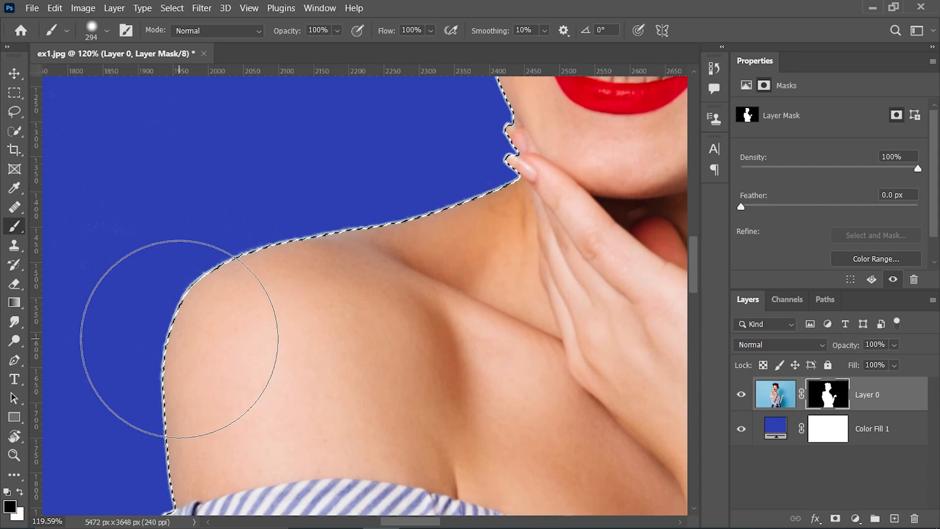
scroll(178, 343, down, 3)
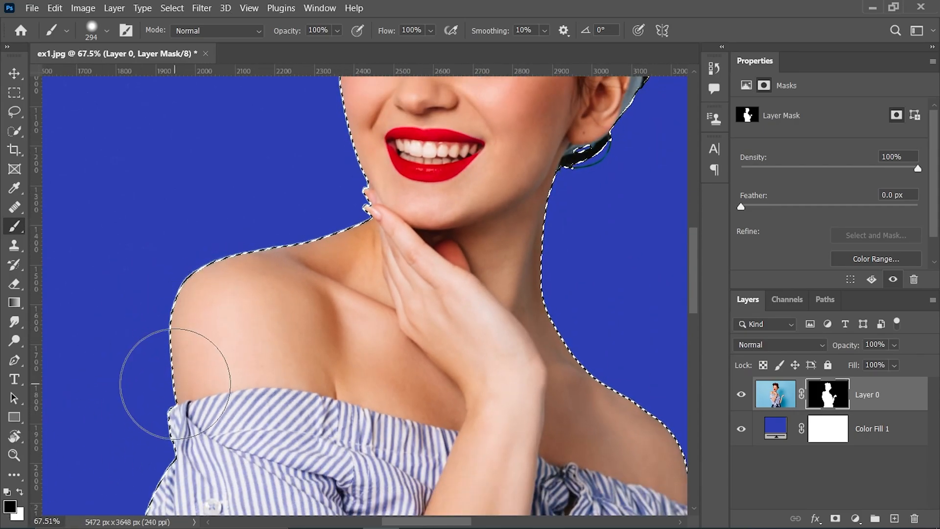
drag(347, 236, 339, 340)
drag(331, 280, 301, 384)
scroll(300, 383, down, 10)
scroll(449, 353, right, 4)
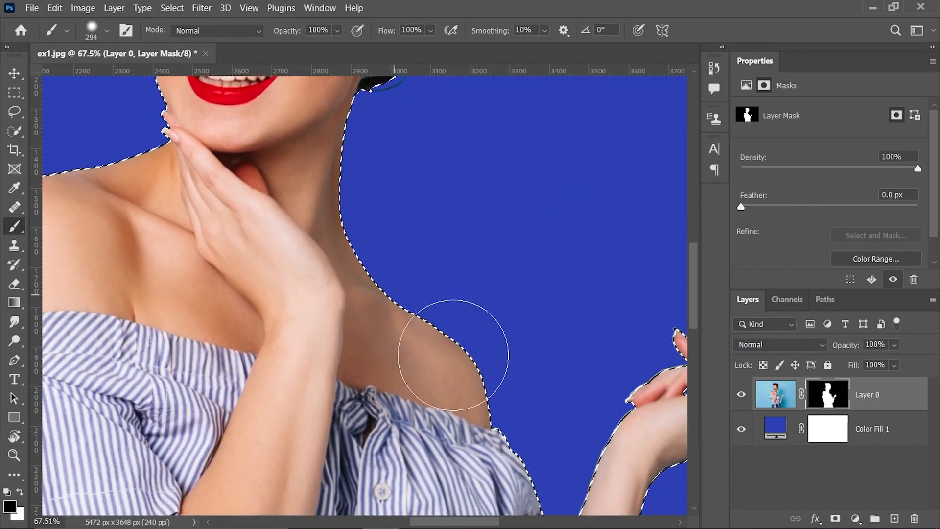
drag(525, 382, 400, 268)
Paint out the remaining fringe around the whole figure with a 2470 px black brush and clear the selection
scroll(424, 302, down, 14)
drag(407, 361, 546, 367)
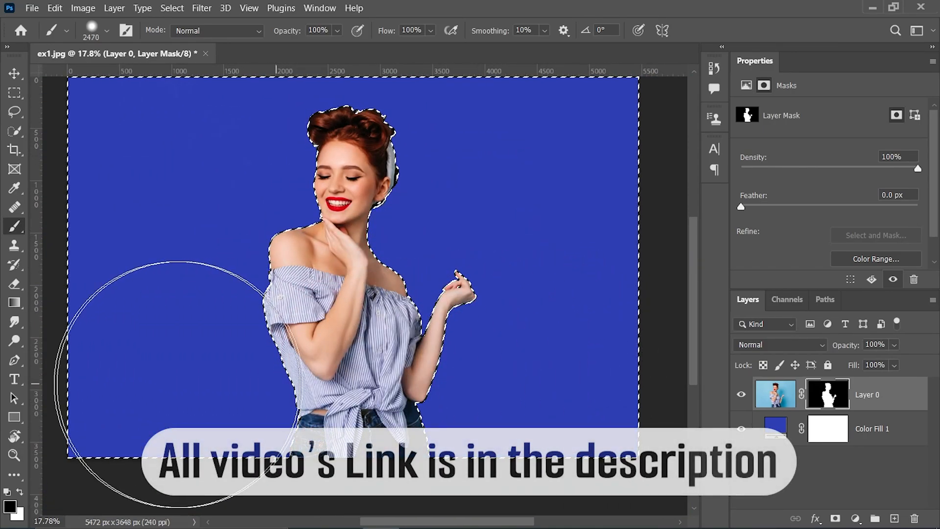
scroll(325, 168, up, 3)
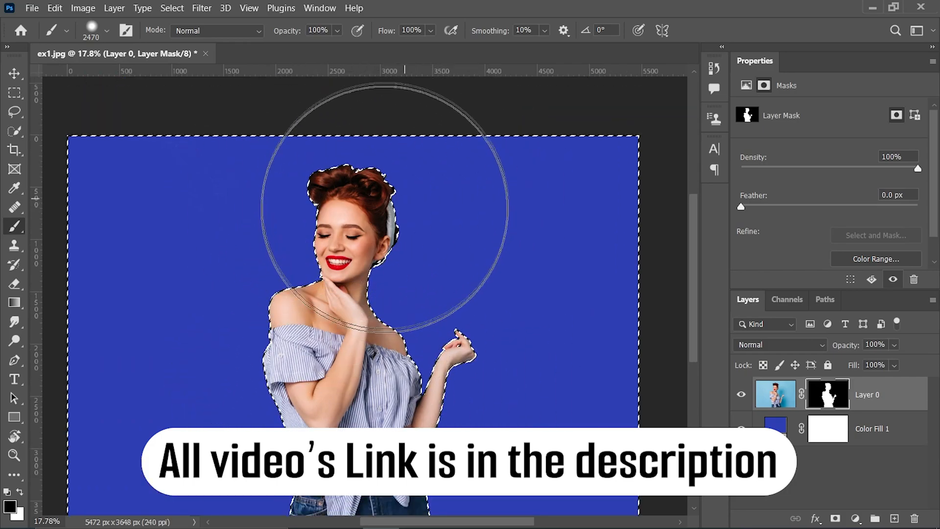
scroll(431, 274, down, 3)
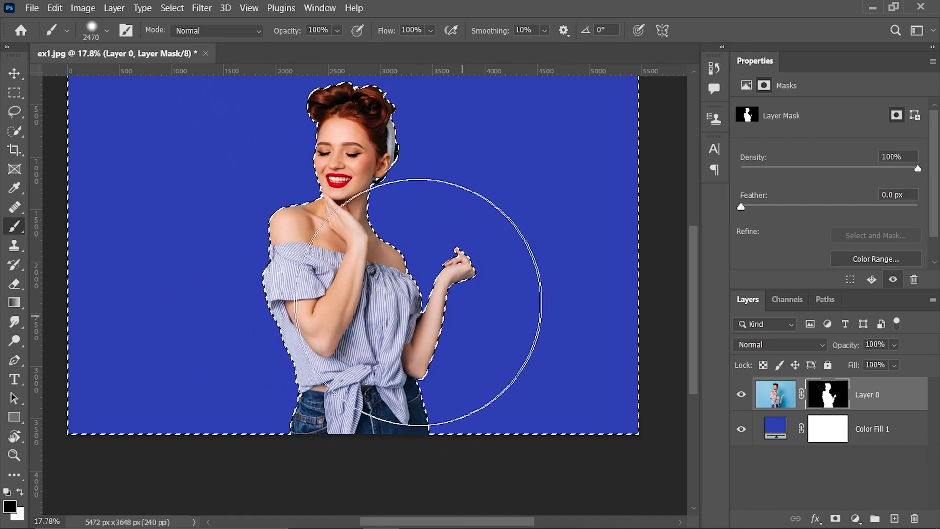
scroll(415, 343, up, 2)
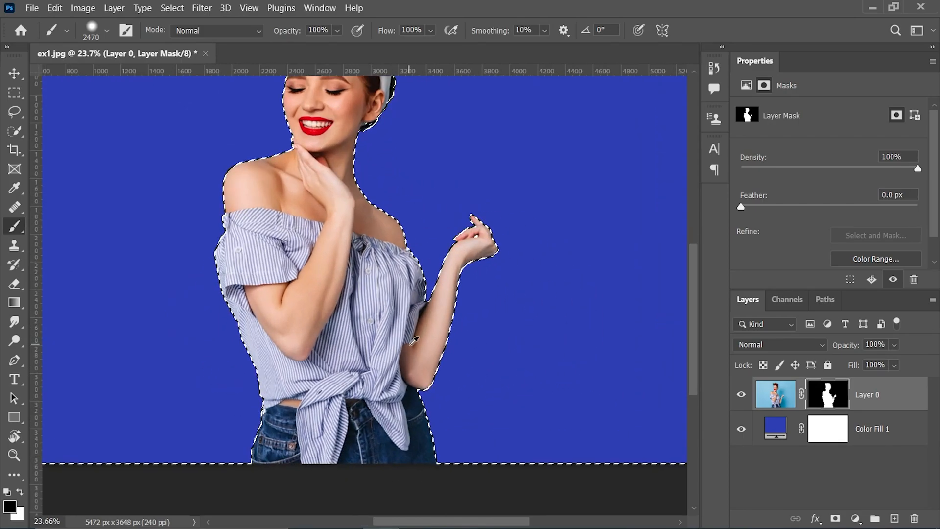
scroll(413, 340, up, 1)
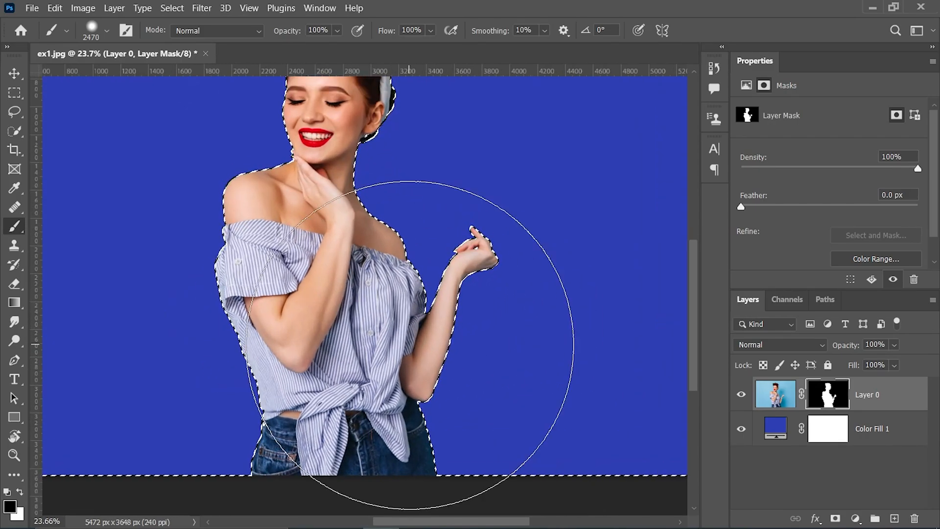
key(ctrl+d)
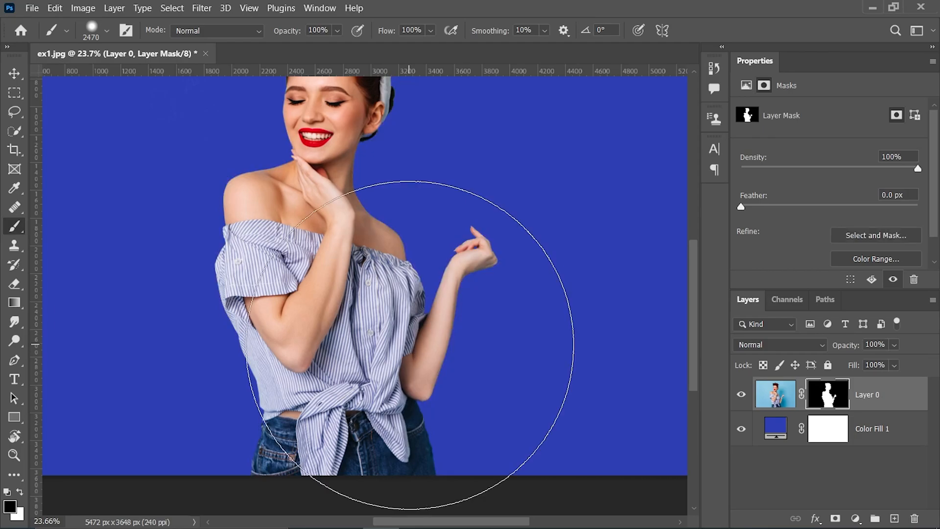
Examine the cutout's edges along the neck, shoulder, fingers and raised hand for leftover fringe
scroll(409, 346, up, 1)
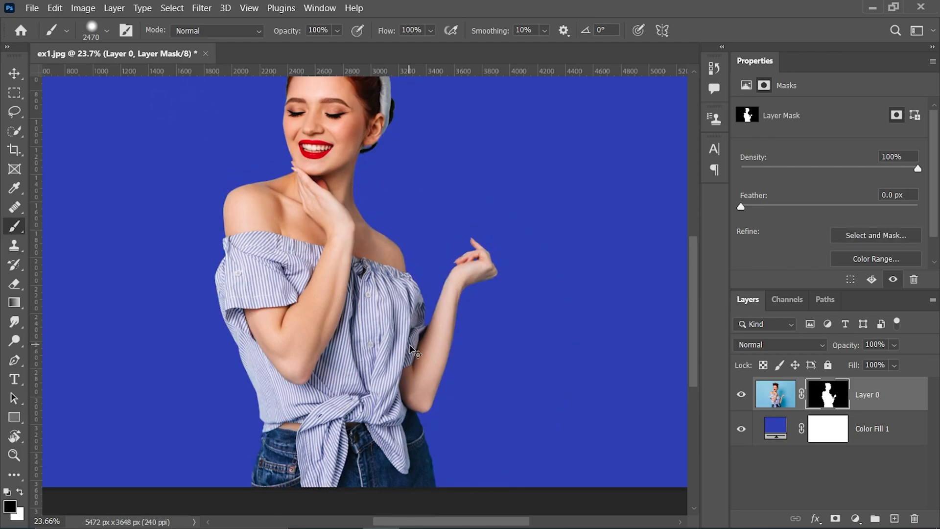
scroll(409, 345, up, 3)
scroll(400, 275, up, 2)
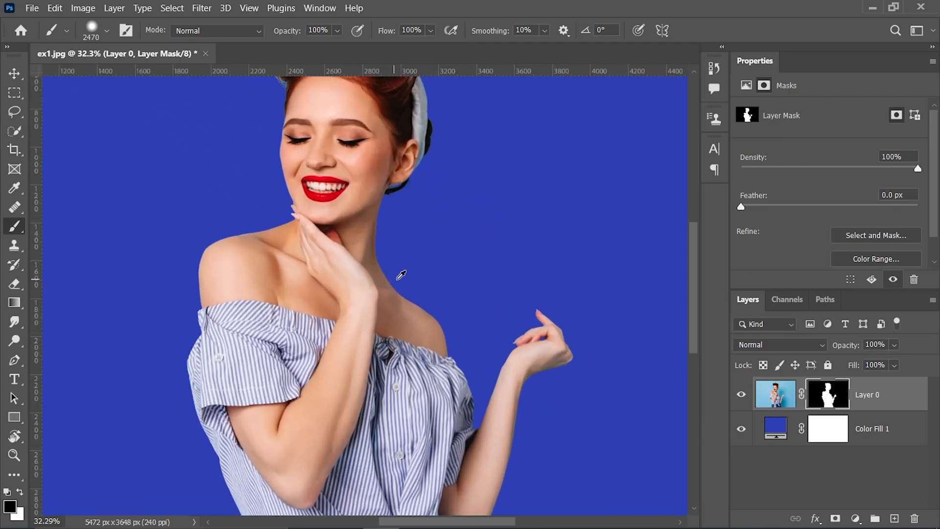
scroll(400, 275, up, 10)
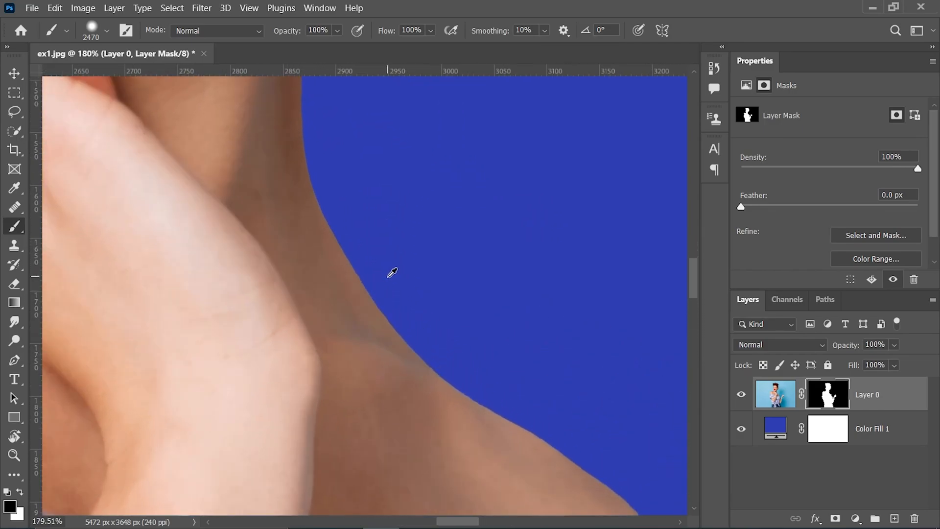
drag(387, 279, 390, 449)
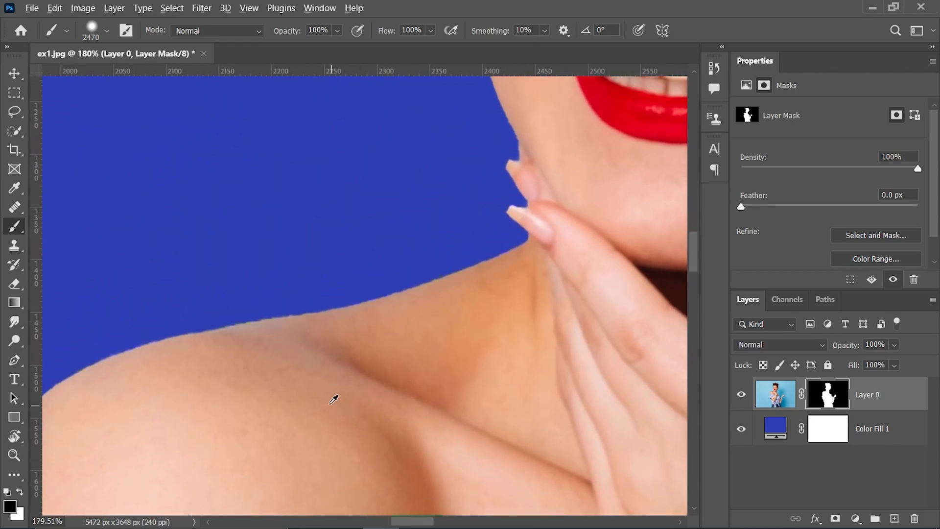
scroll(333, 405, down, 6)
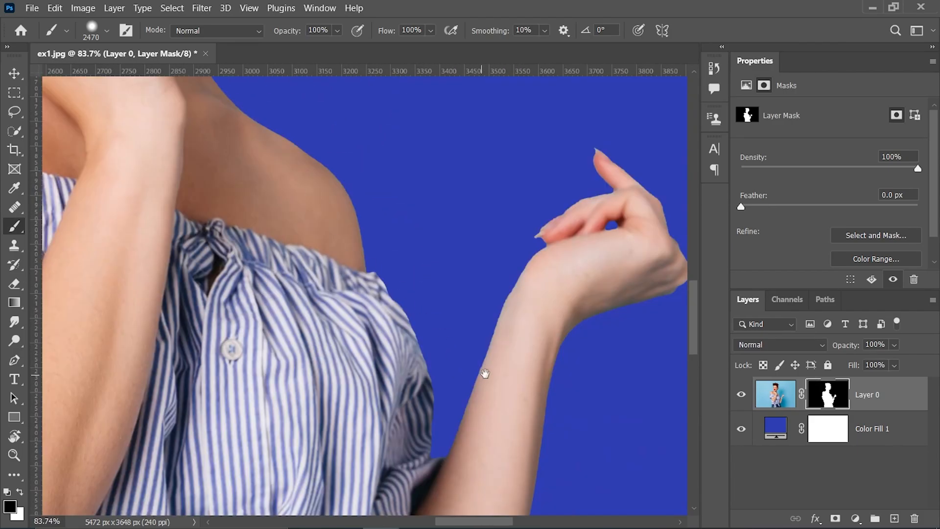
drag(484, 374, 445, 394)
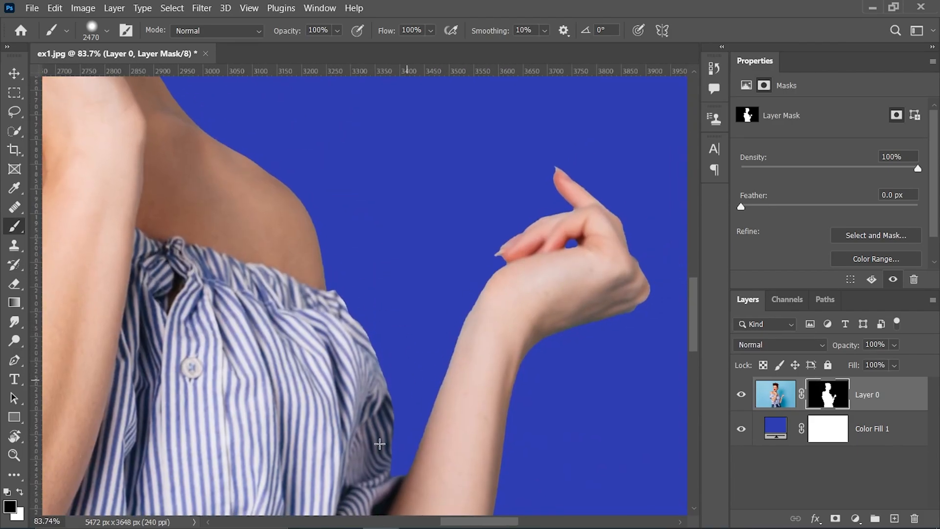
scroll(426, 419, down, 1)
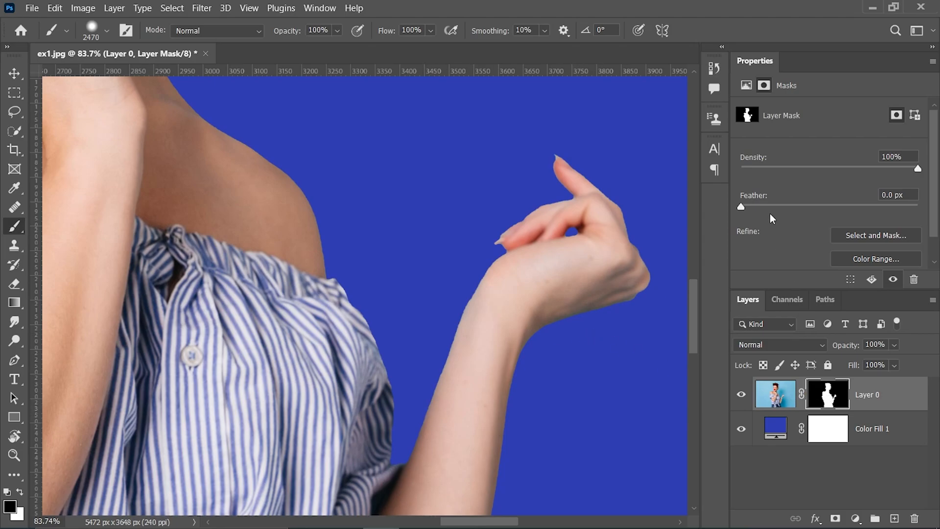
Soften the edge of Layer 0's mask with a 2.0 px feather
mouse_move(755, 203)
mouse_down()
mouse_move(765, 205)
mouse_move(755, 207)
mouse_up()
key(Return)
scroll(393, 251, down, 5)
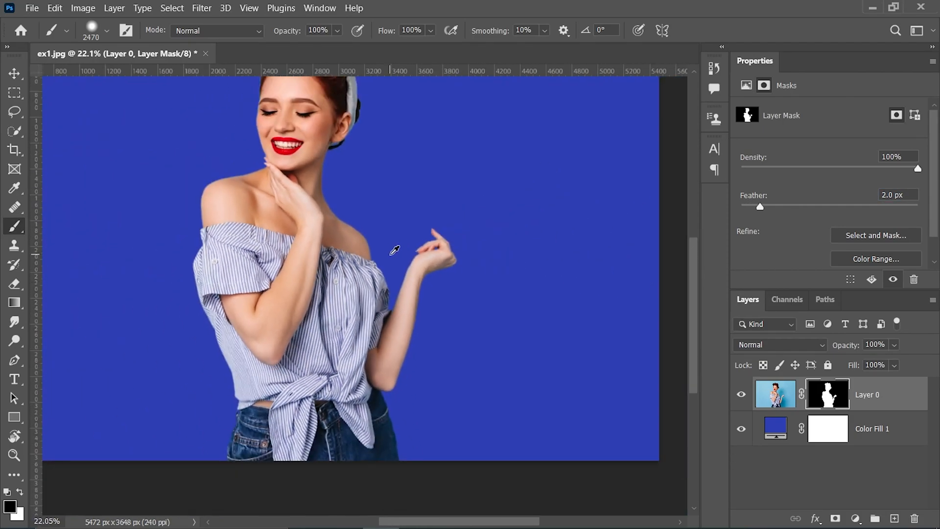
scroll(395, 250, down, 2)
scroll(271, 327, up, 5)
scroll(268, 369, up, 4)
scroll(262, 371, down, 4)
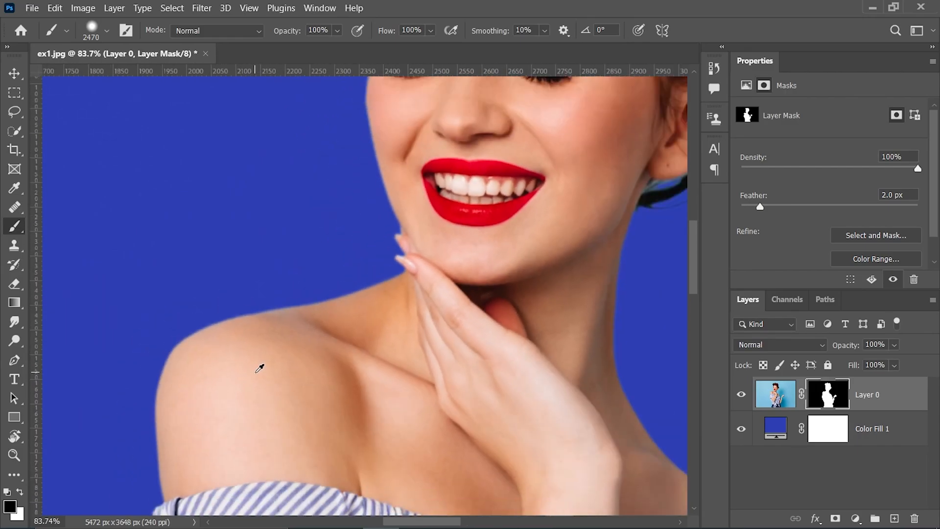
scroll(259, 367, down, 4)
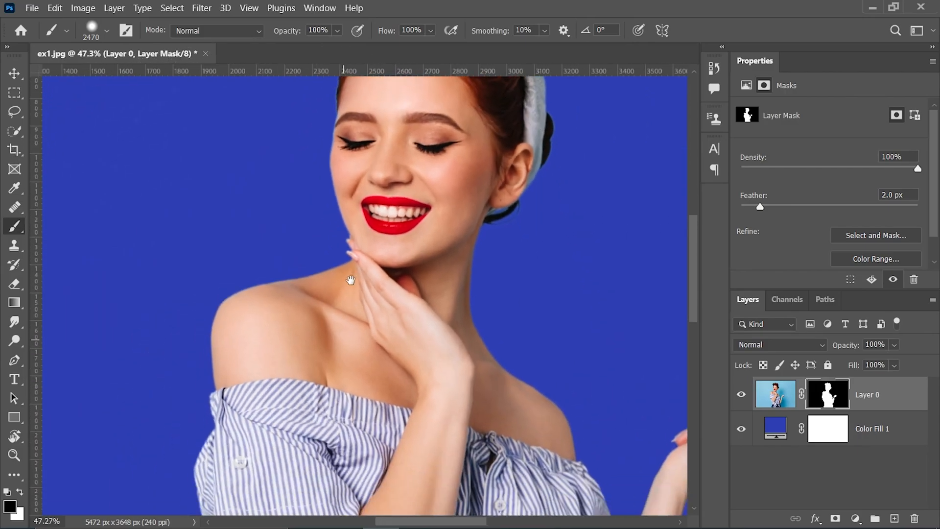
scroll(315, 192, down, 4)
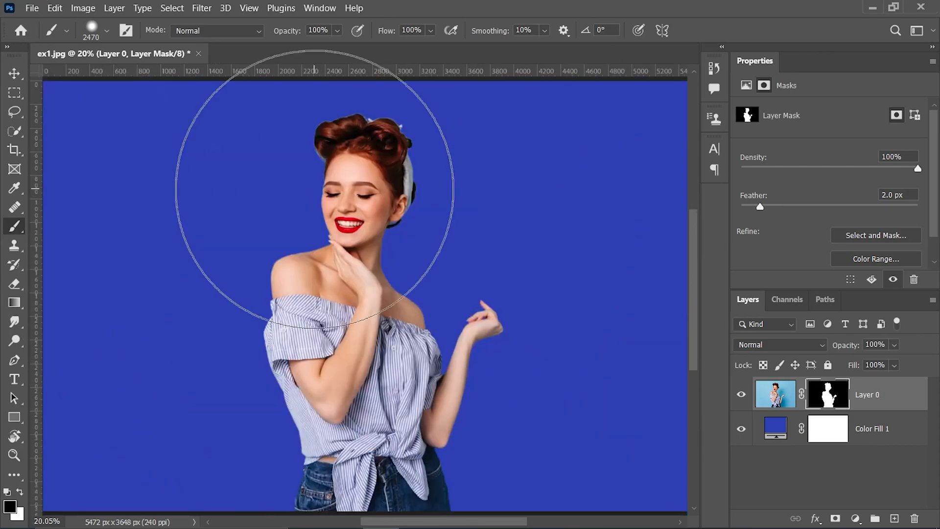